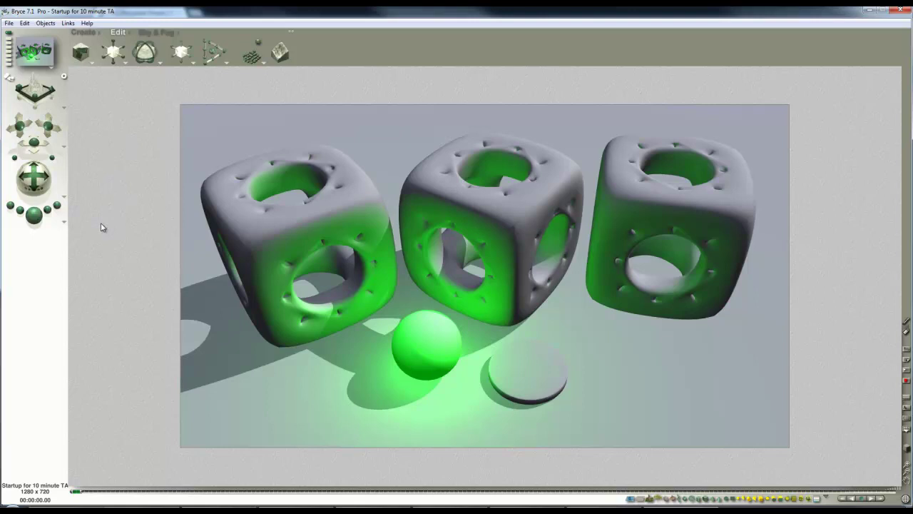
Step: Render the camera view of the three holed cubes and the glowing green sphere
left_click(34, 215)
Step: Show the Sky & Fog presets, view the scene from the top, then select all objects and deselect them
left_click(157, 32)
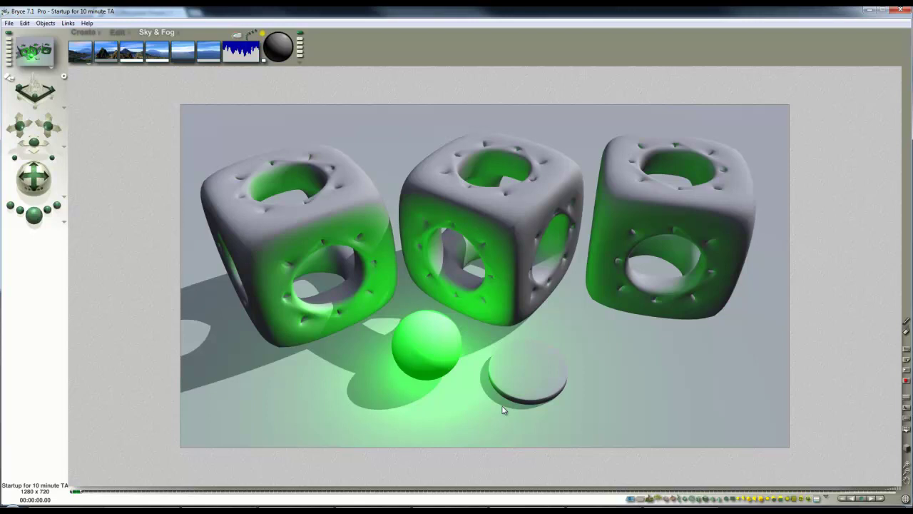
key("2")
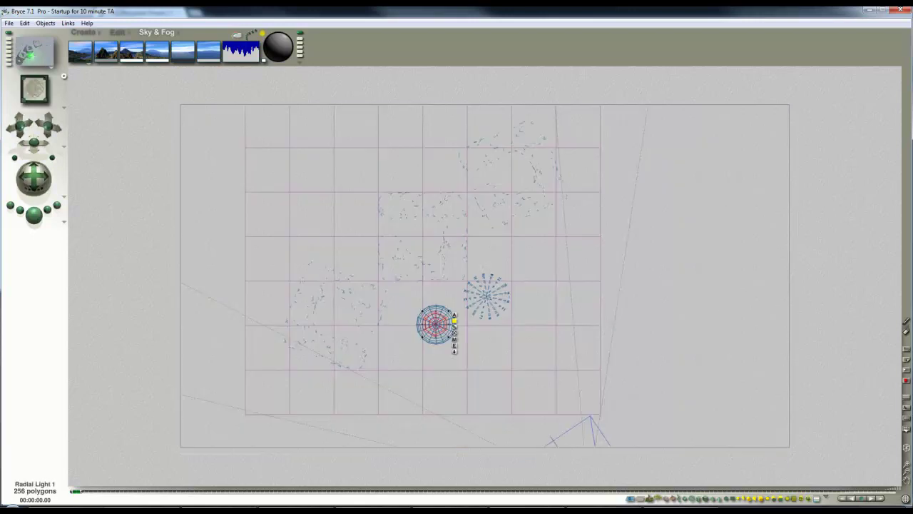
key("1")
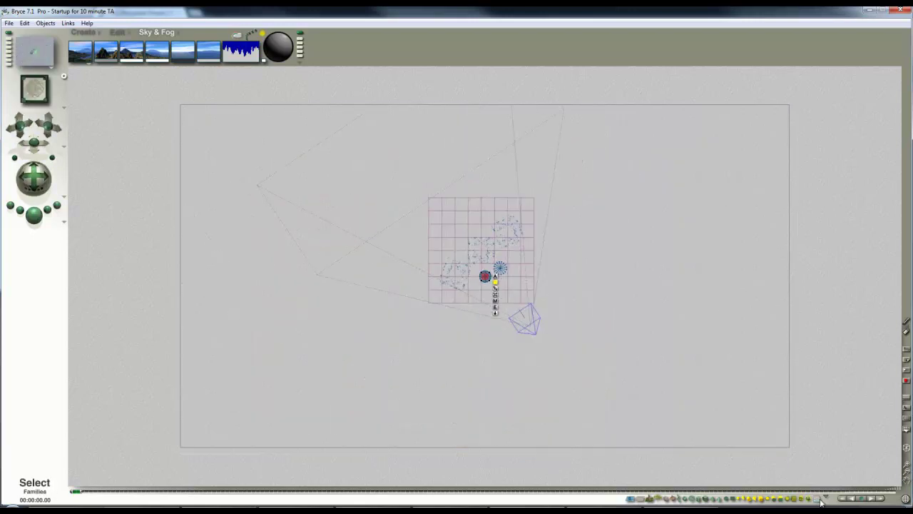
left_click(818, 500)
left_click(825, 497)
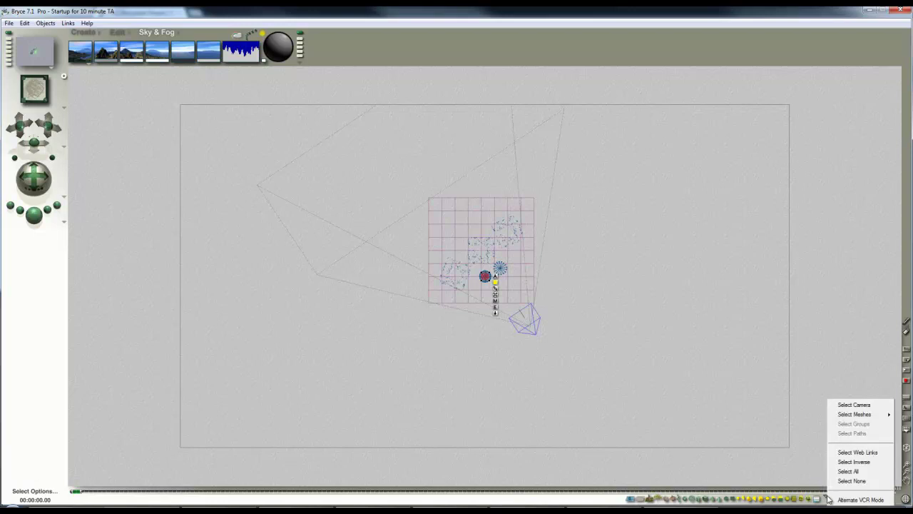
left_click(849, 472)
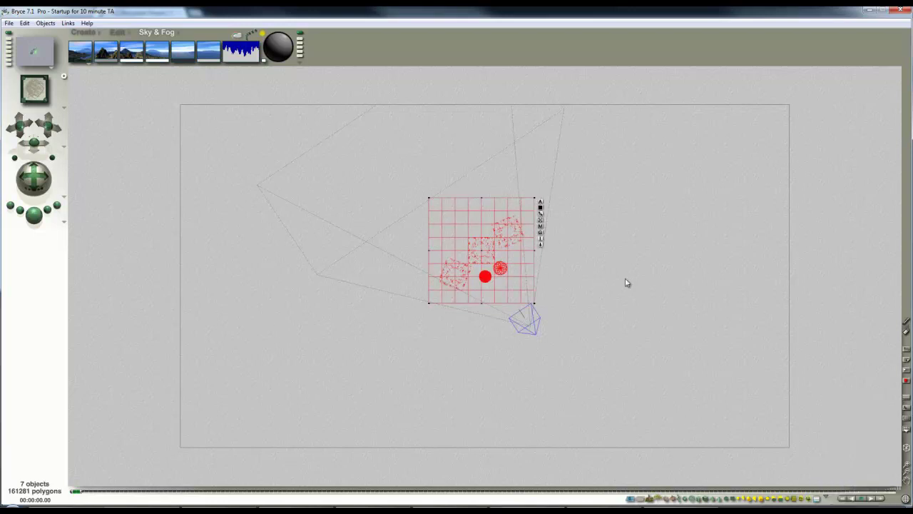
left_click(625, 321)
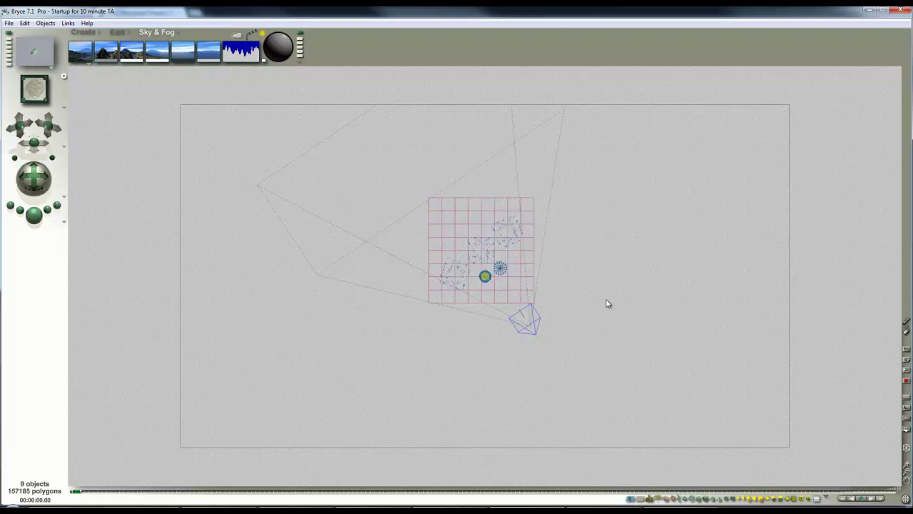
Step: Return to the camera view and render the scene
key("1")
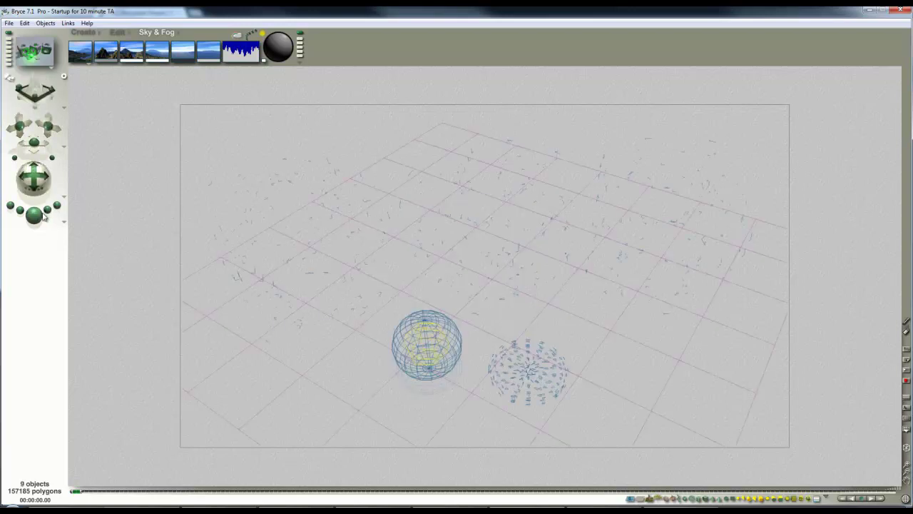
left_click(40, 214)
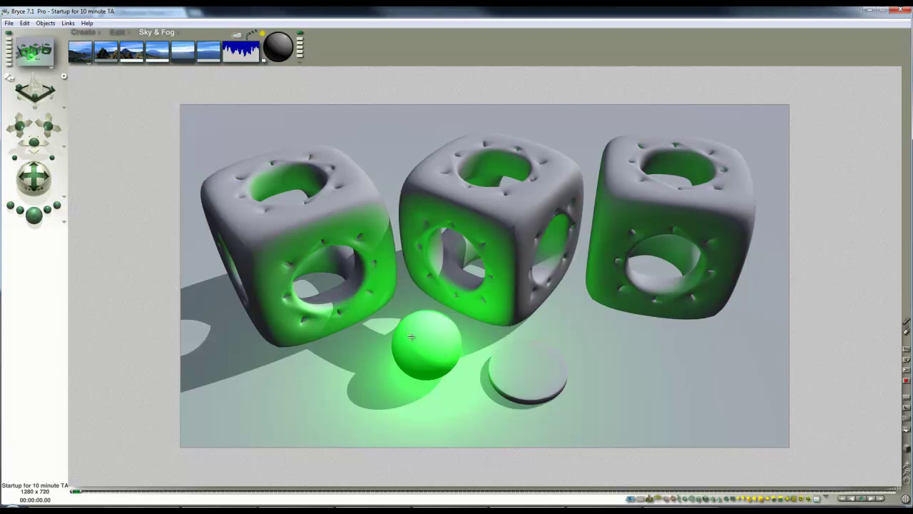
Step: Back in wireframe, select Sphere 3 and view its material settings, closing them unchanged
left_click(442, 346)
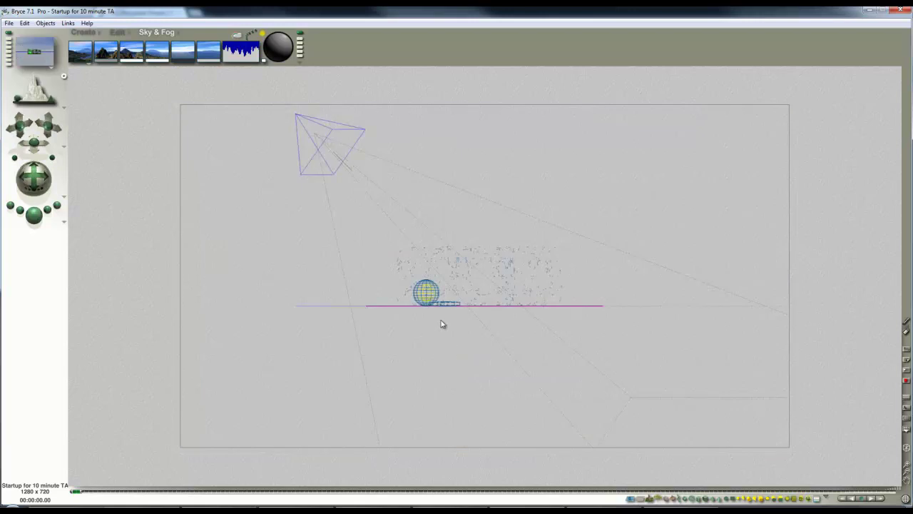
left_click(436, 294, "ctrl")
left_click(454, 303)
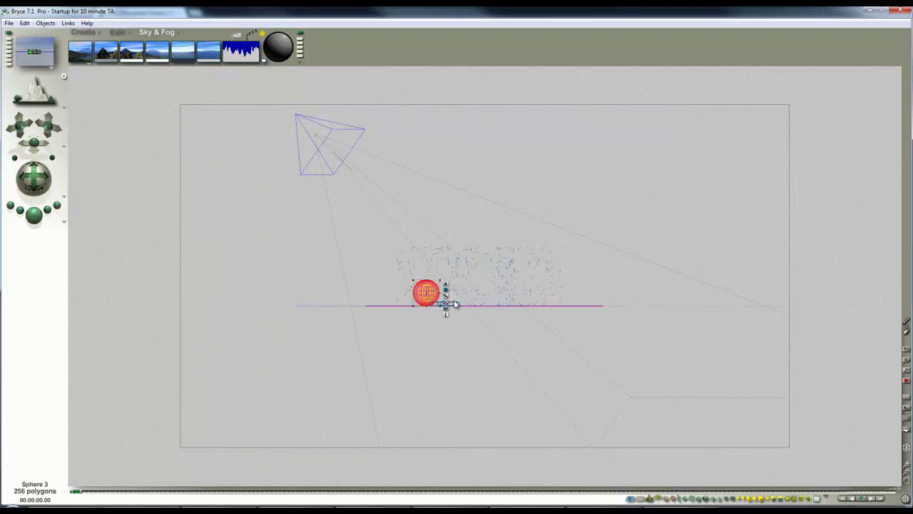
left_click(446, 310)
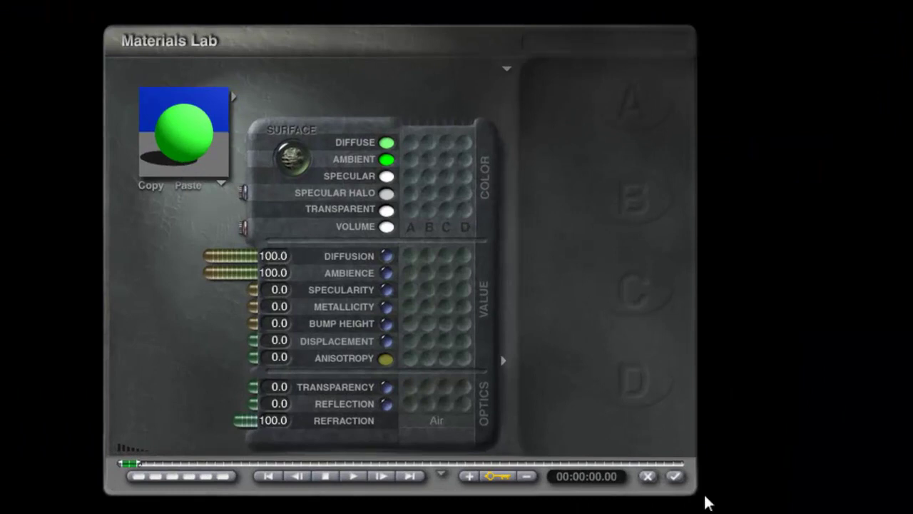
left_click(654, 477)
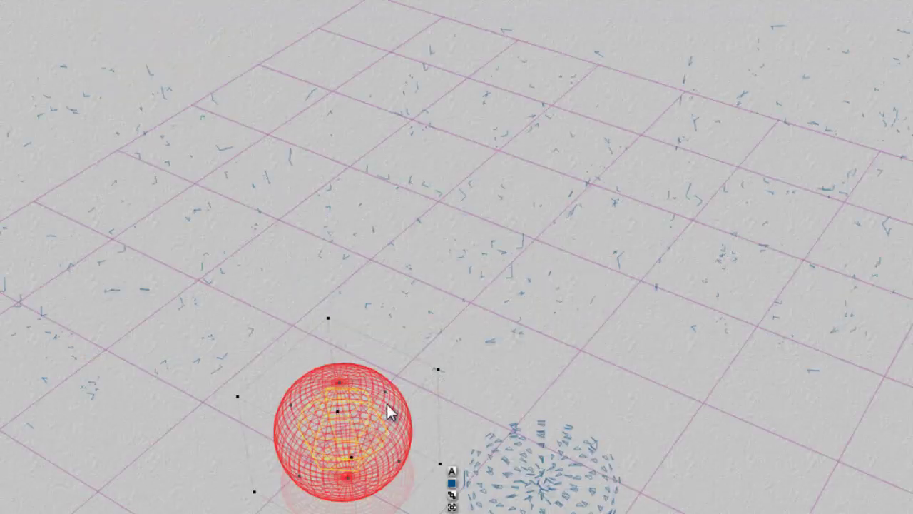
Step: Select Radial Light 1 inside the sphere and enable Cast Shadows in its Light Lab
left_click_drag(387, 403, 408, 439, "ctrl")
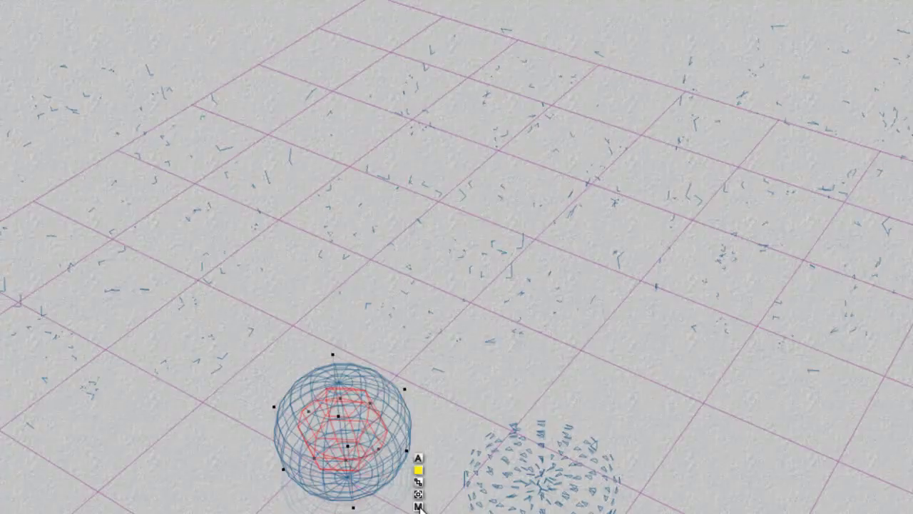
left_click(418, 469)
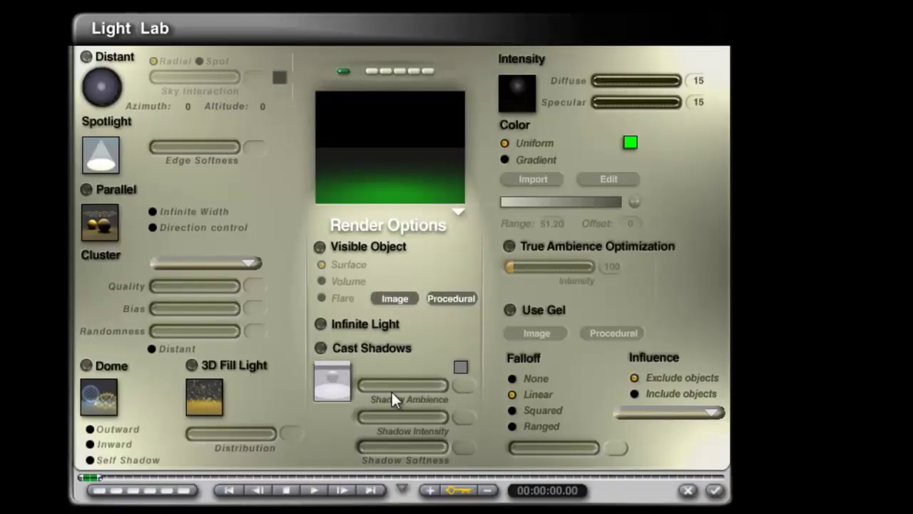
left_click(321, 348)
left_click(729, 488)
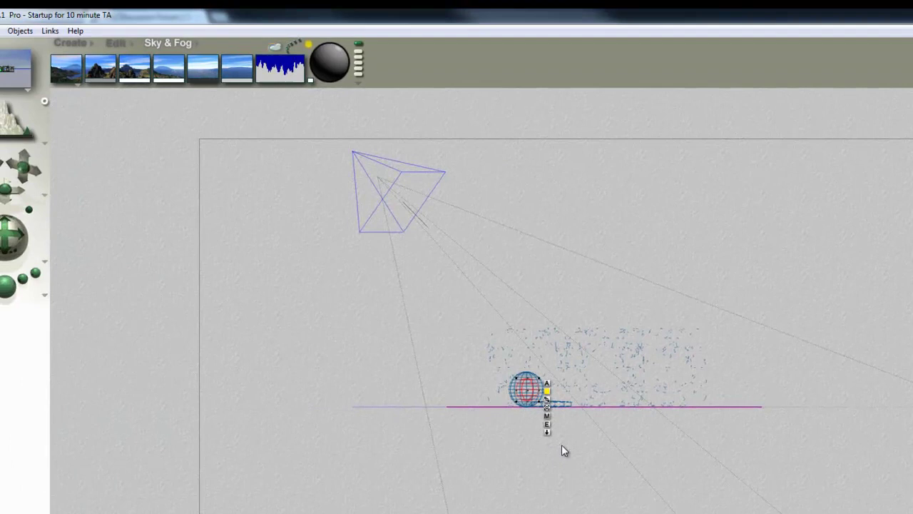
Step: Switch to the camera view and open the Sky Lab lighting settings
key("1")
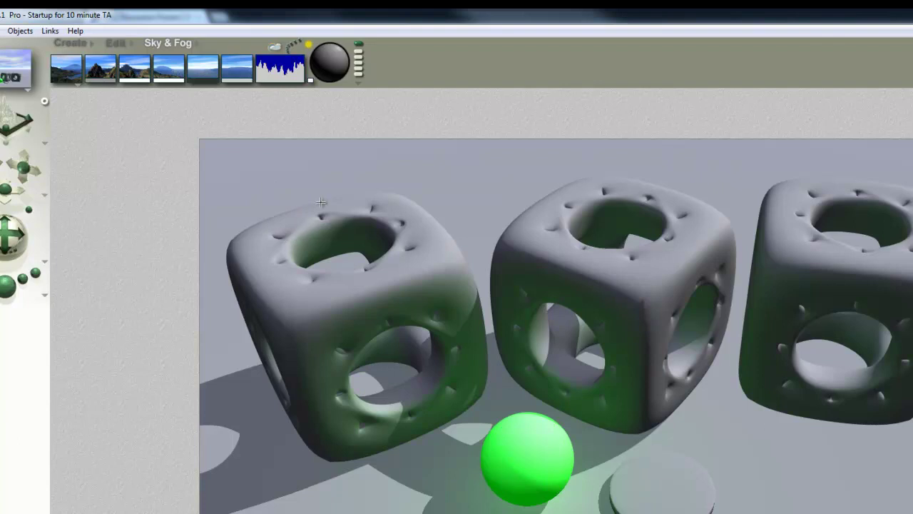
left_click(274, 46)
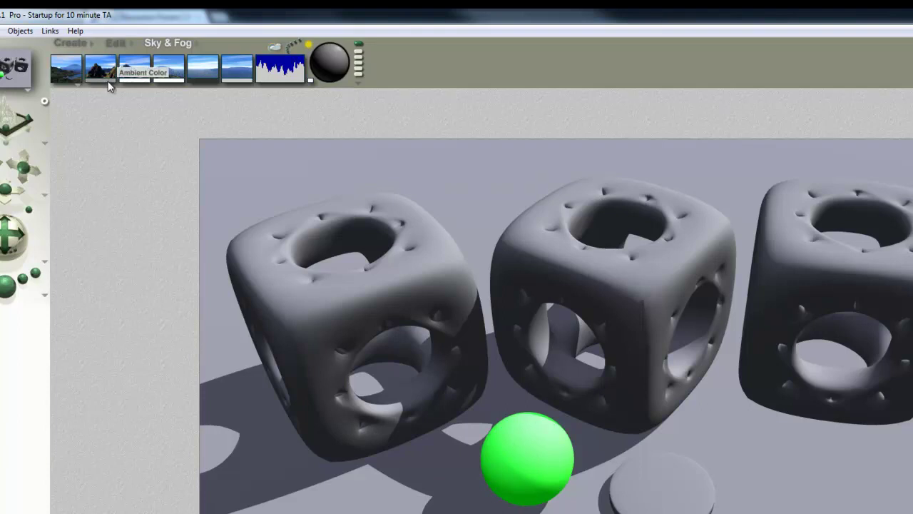
Step: Render with a magenta ambient sky colour, then change the ambient colour to a neutral tone
left_click(546, 473)
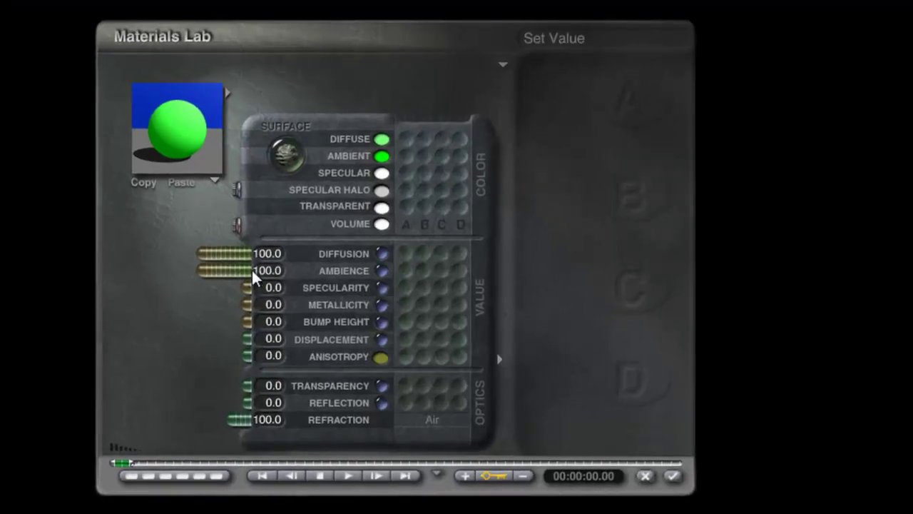
left_click(671, 476)
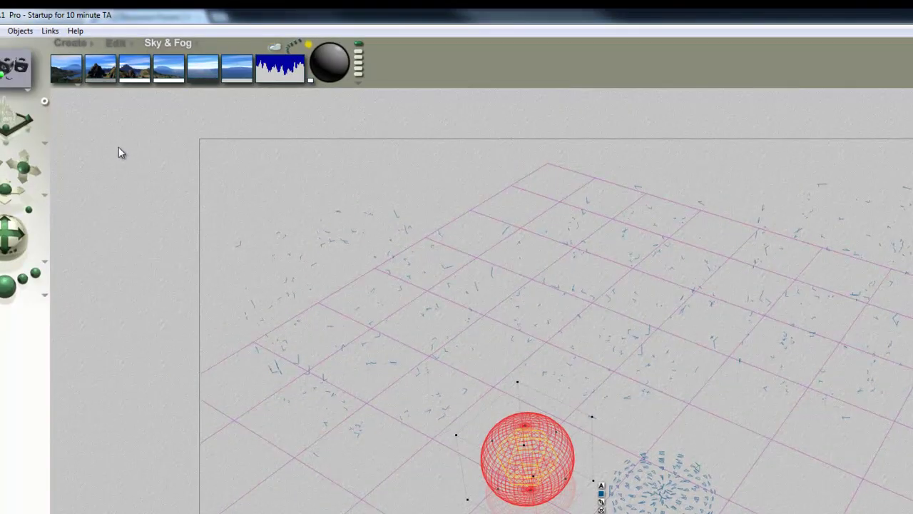
left_click_drag(109, 84, 103, 104)
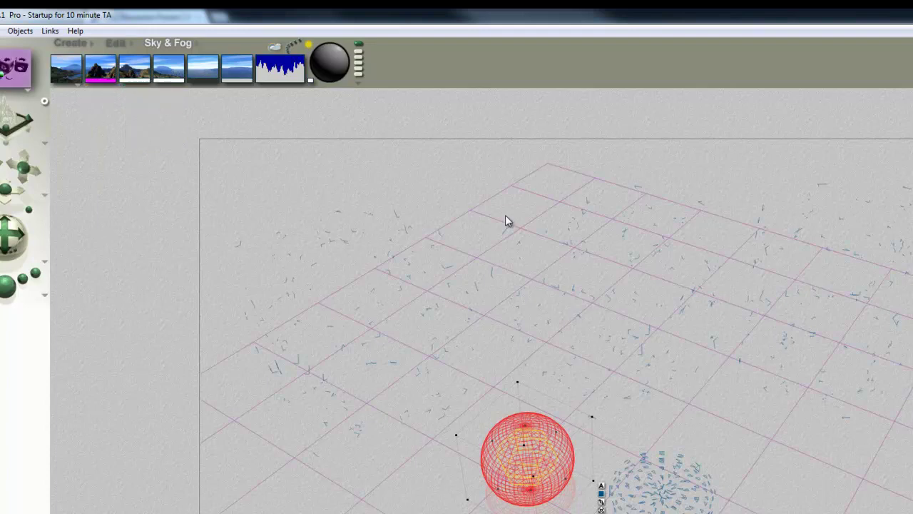
left_click(21, 301)
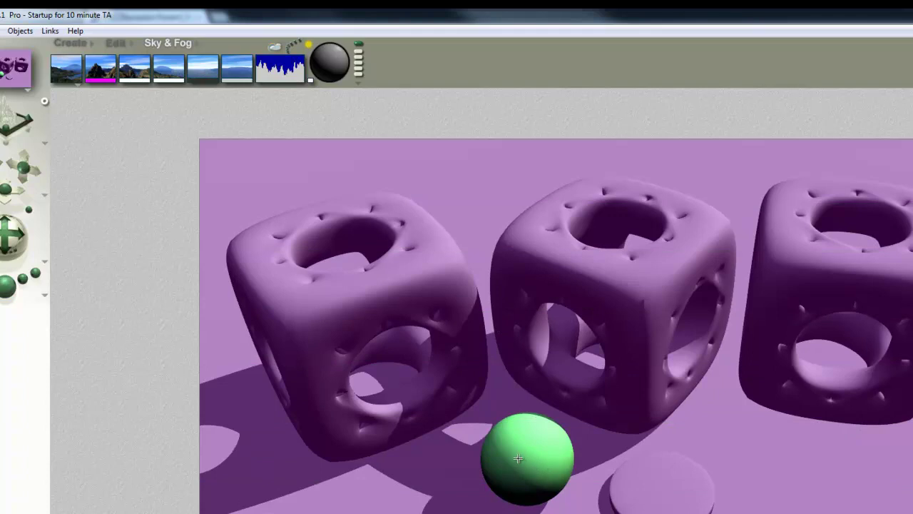
left_click(104, 80)
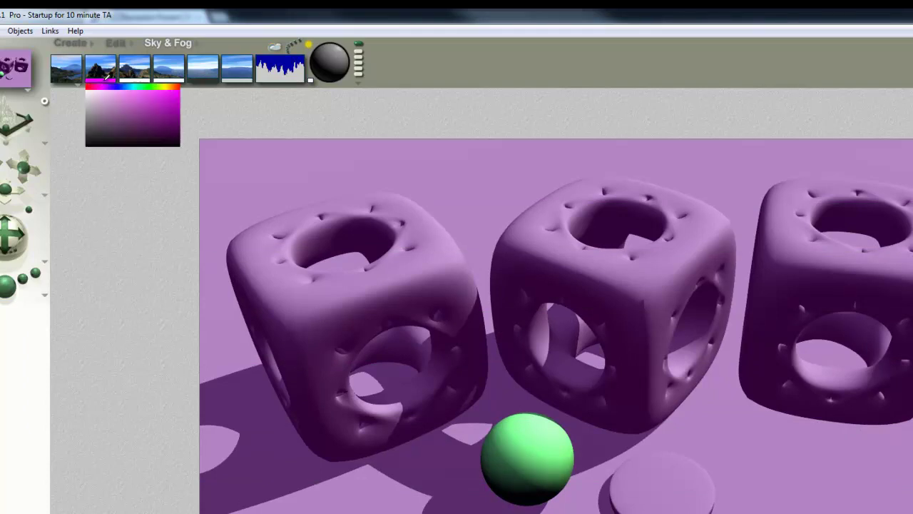
left_click(120, 138)
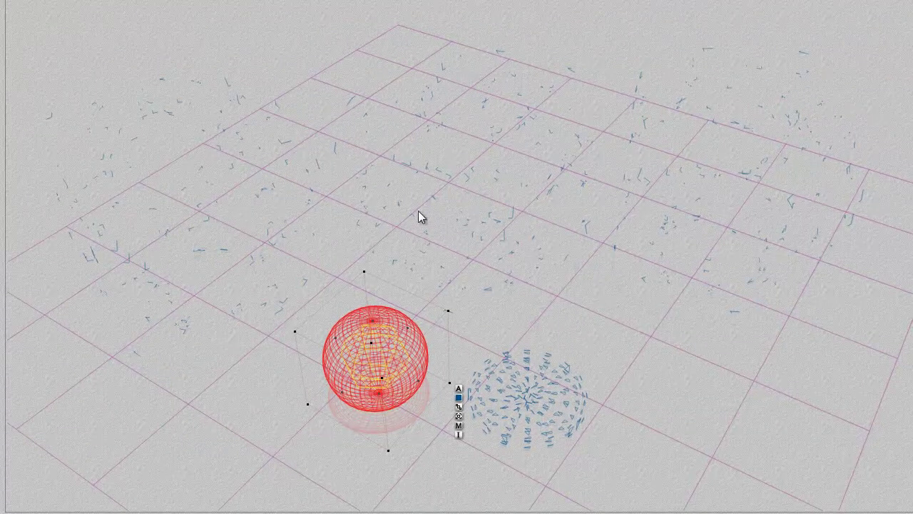
Step: Select the ground plane and close its Materials Lab without changes
right_click(234, 262)
left_click(264, 269)
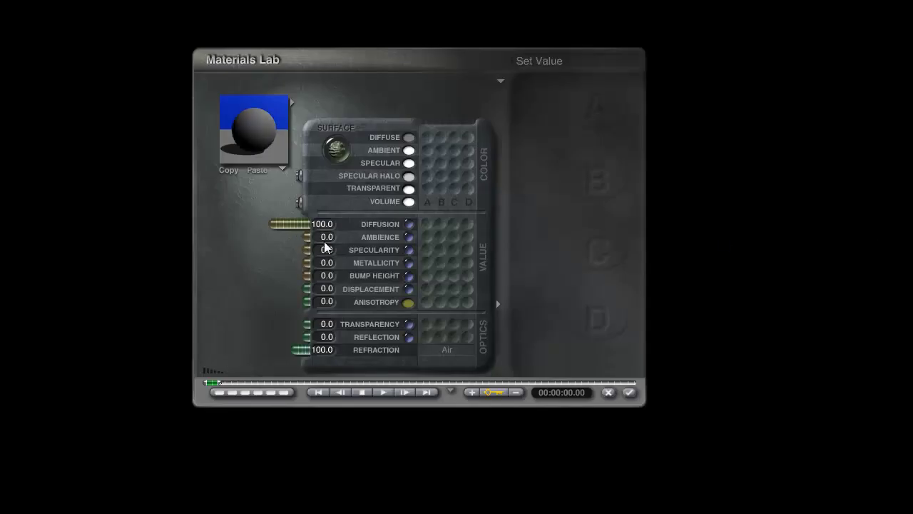
left_click(630, 393)
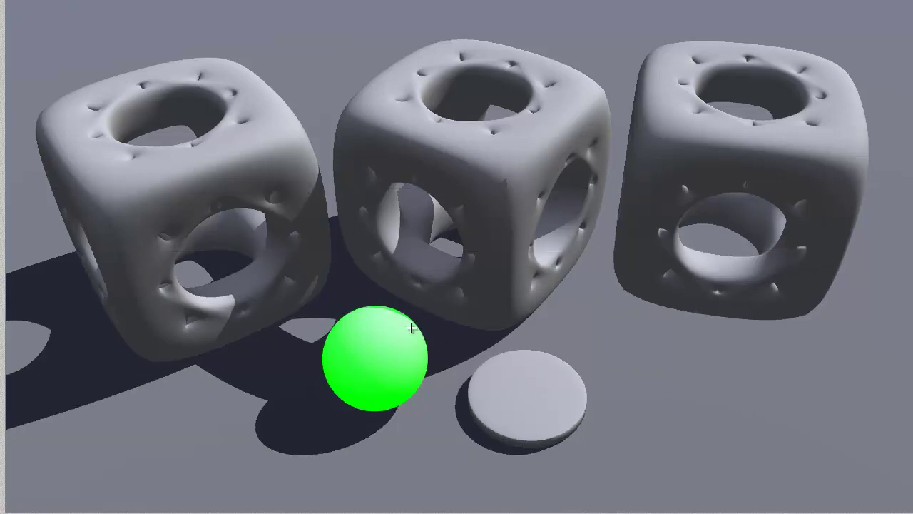
Step: Re-render, then enable Cast Shadows in the material options of cube1_cube1_default_2
left_click(577, 228)
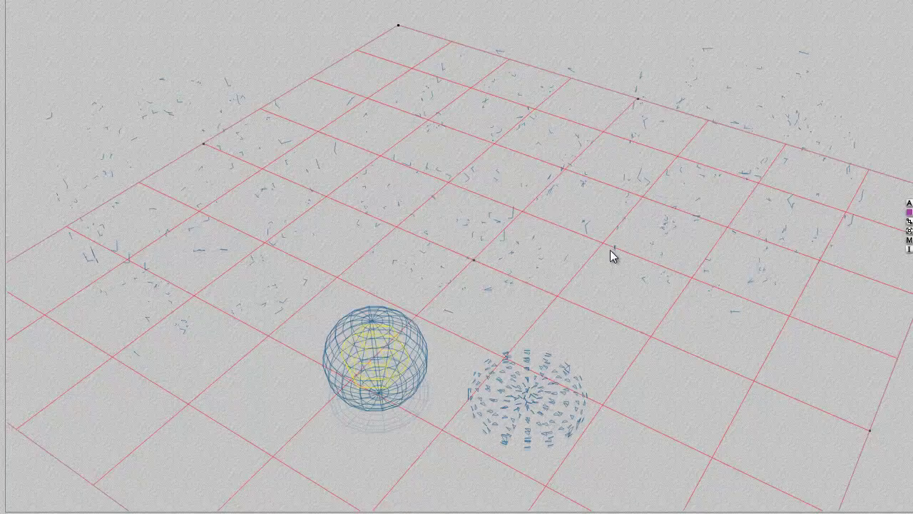
left_click(611, 255)
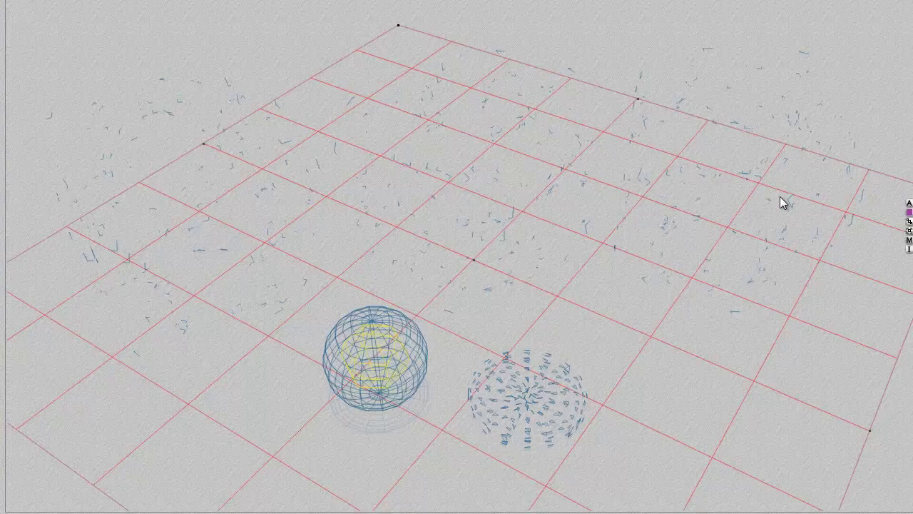
right_click(808, 125)
left_click(819, 133)
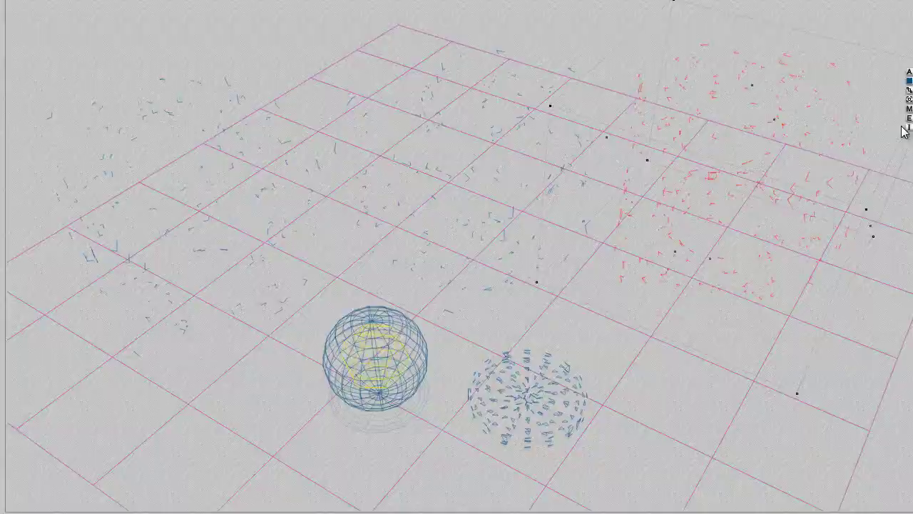
left_click(908, 109)
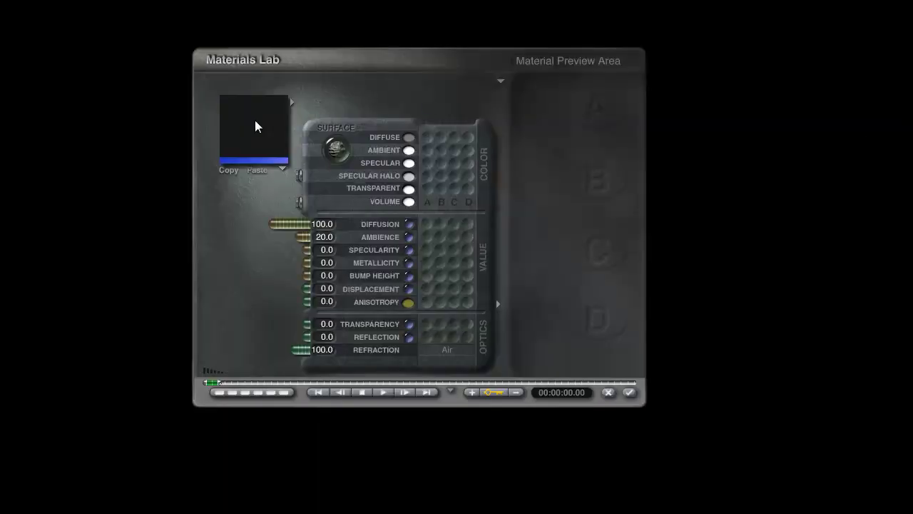
left_click(500, 81)
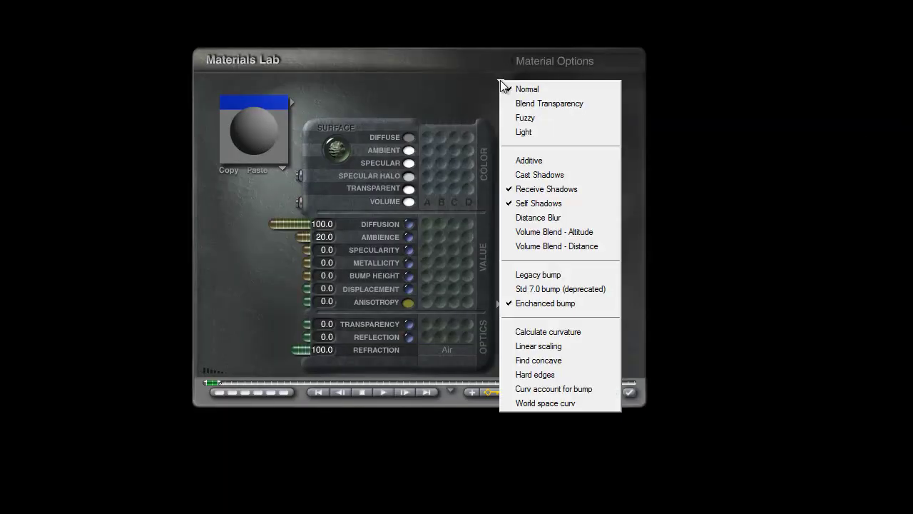
left_click(562, 174)
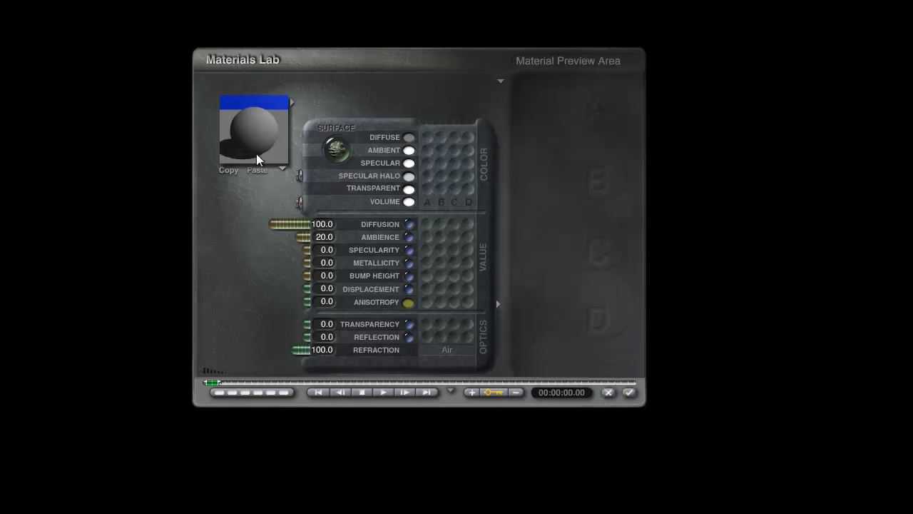
left_click(629, 392)
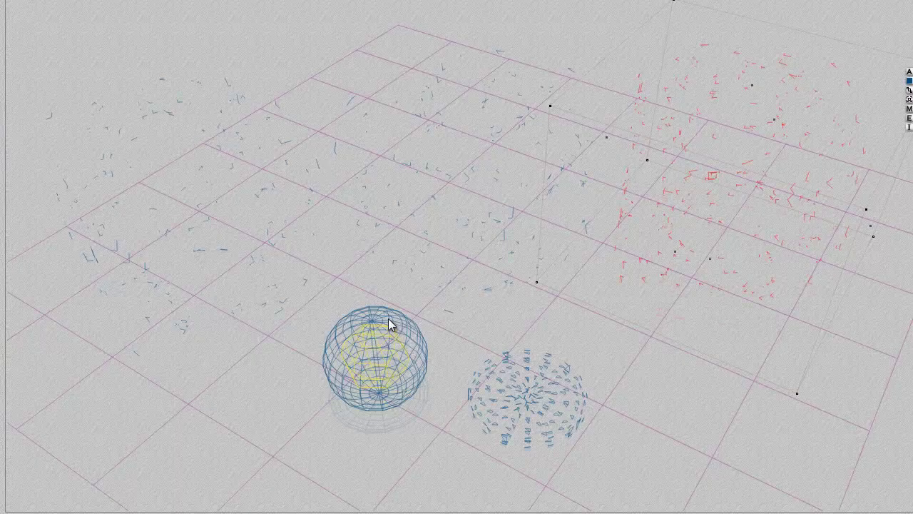
Step: Select Sphere 1 and assign it to a green object family
right_click(390, 325)
left_click(414, 322)
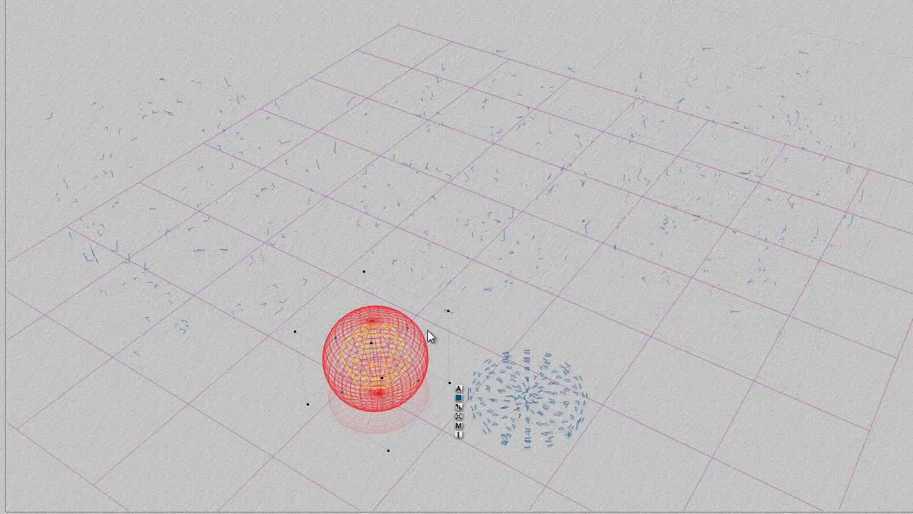
left_click(459, 399)
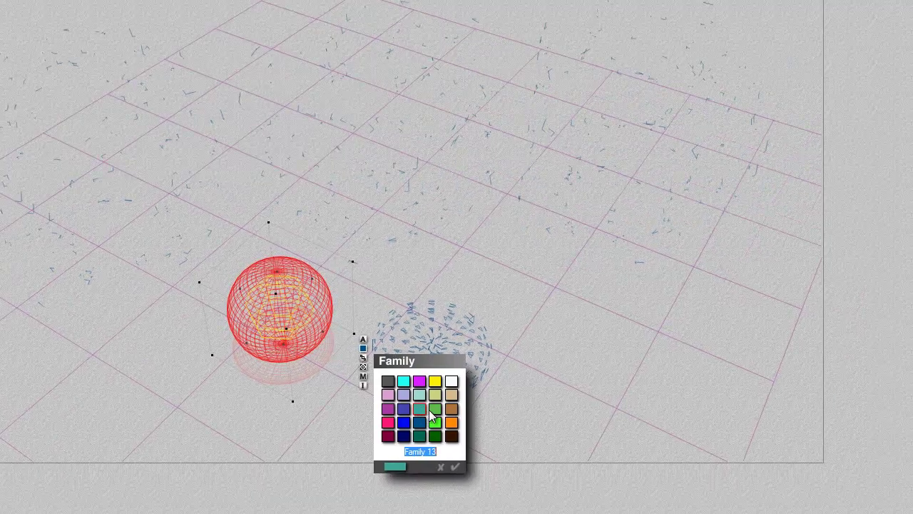
left_click(531, 468)
Step: Select the Objects family particles and accept their material settings unchanged
left_click(769, 490)
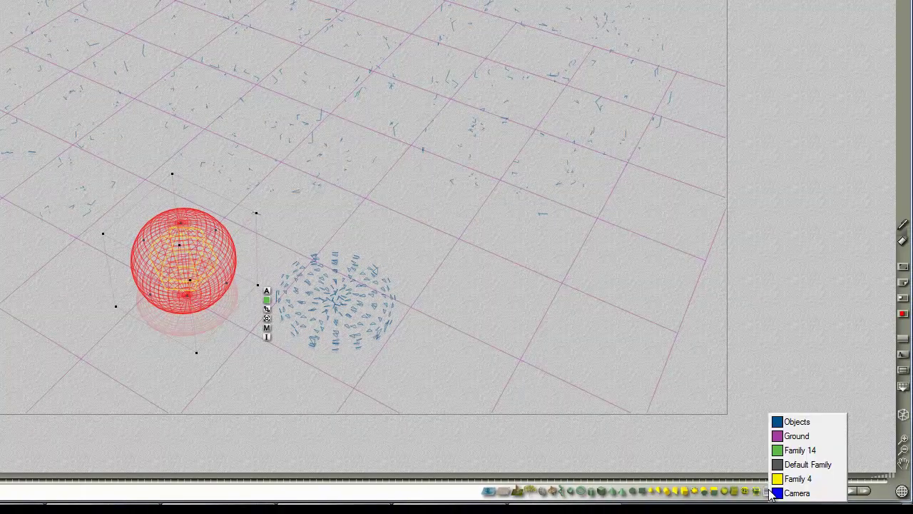
left_click(796, 422)
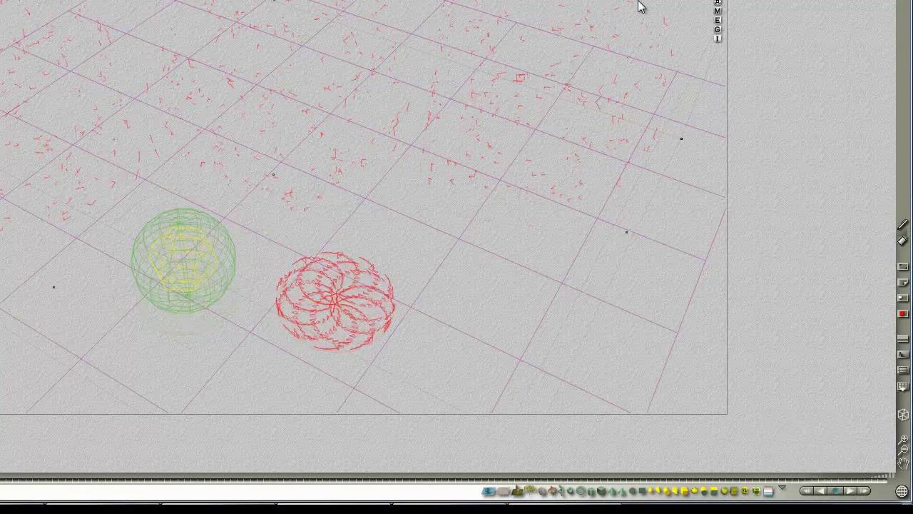
left_click(721, 13)
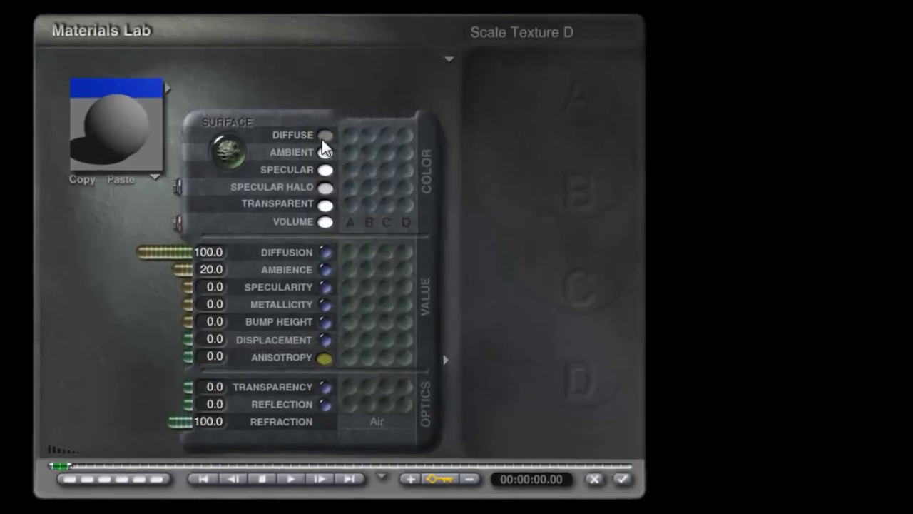
left_click(622, 478)
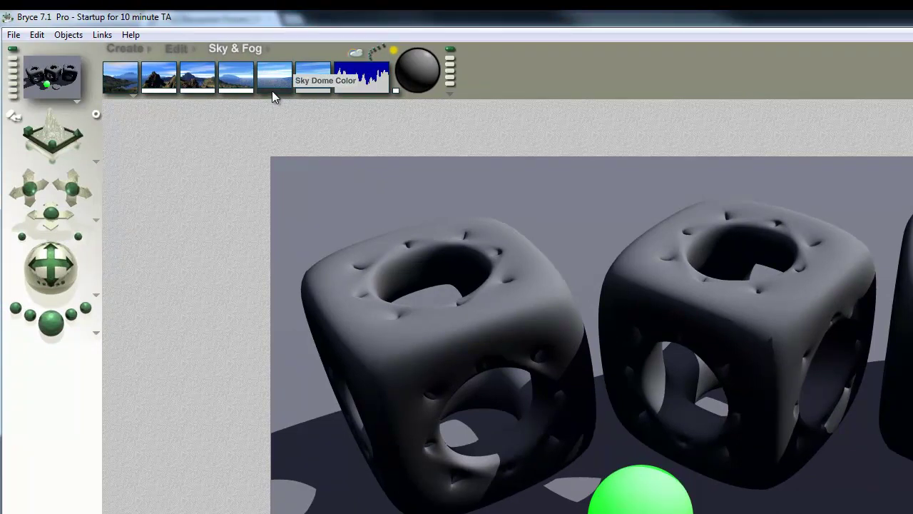
Step: Set the sky dome colour to magenta (R 255, G 0, B 255) and render
left_click(271, 94)
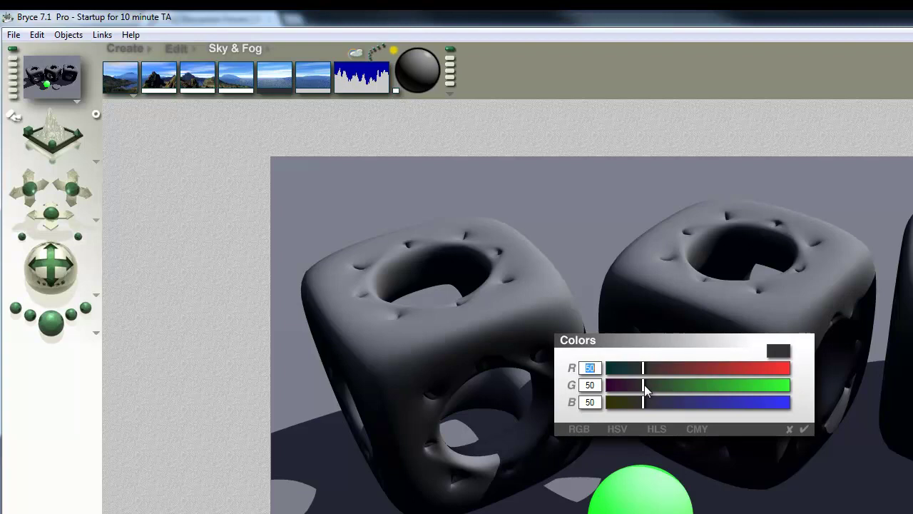
type("255")
key("Return")
left_click(678, 401)
left_click_drag(738, 403, 791, 403)
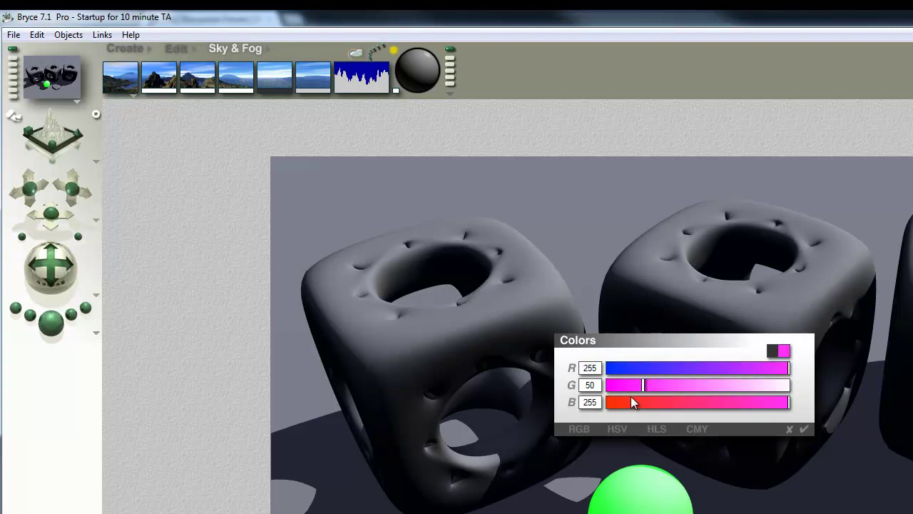
left_click_drag(644, 385, 589, 408)
left_click(807, 429)
left_click(51, 322)
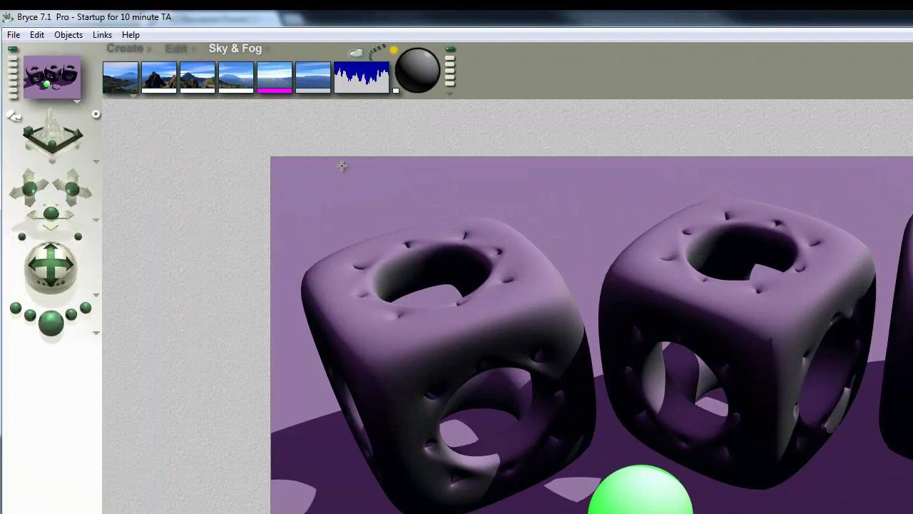
Step: Change the sky dome colour to red by lowering blue to 0
left_click(286, 90)
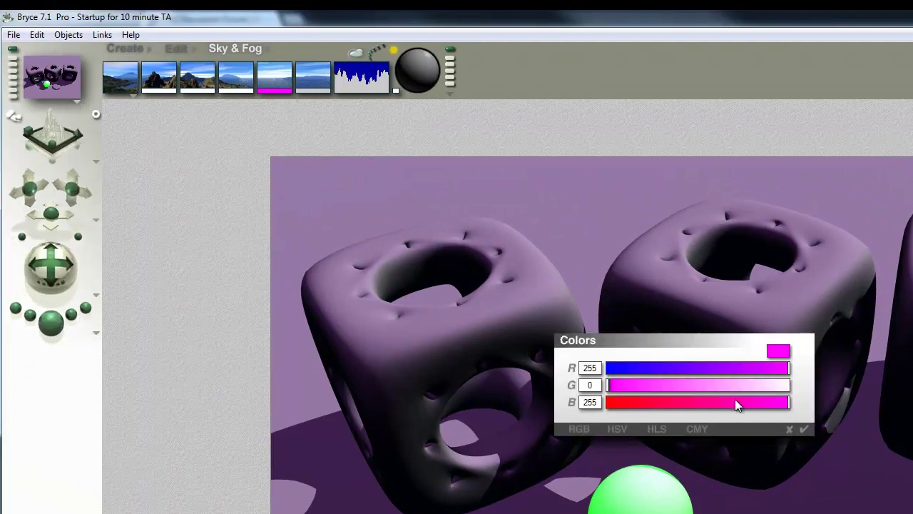
left_click_drag(738, 404, 551, 376)
left_click(804, 428)
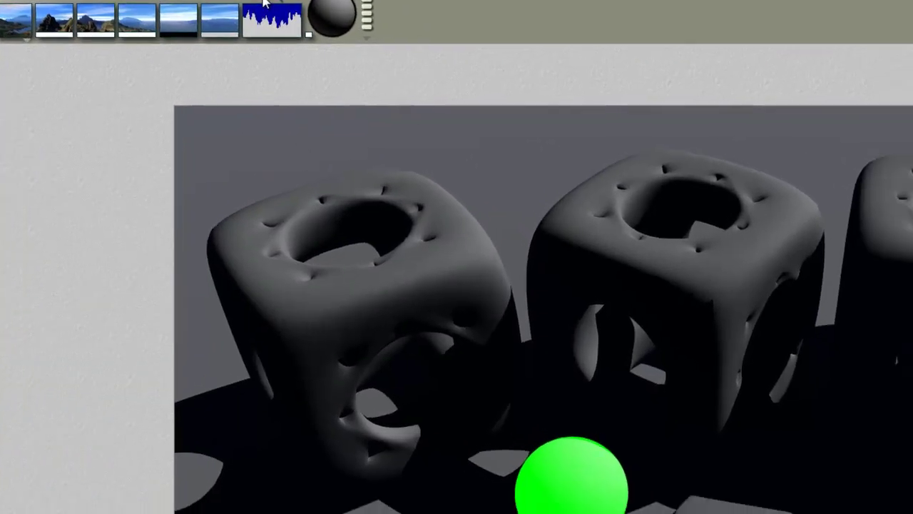
Step: Disable the sun light in Sky Lab and render the scene lit only by the sphere
left_click(354, 56)
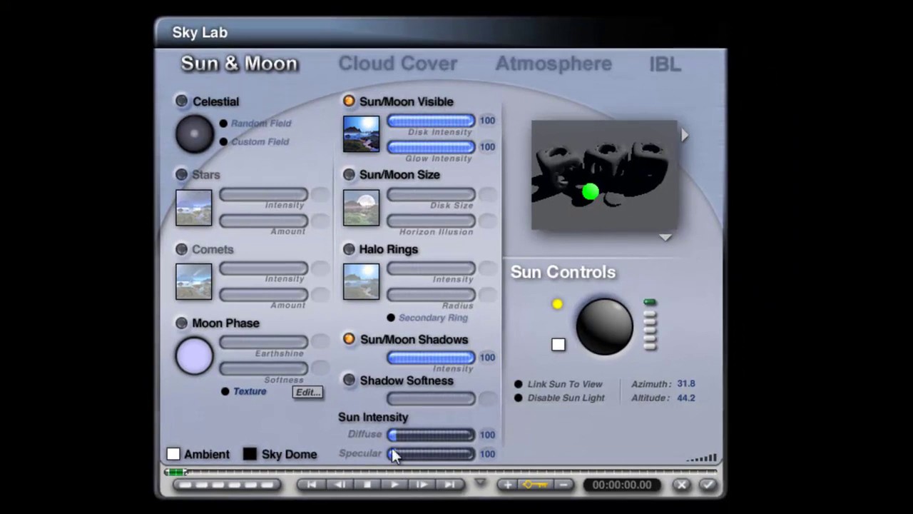
left_click(707, 484)
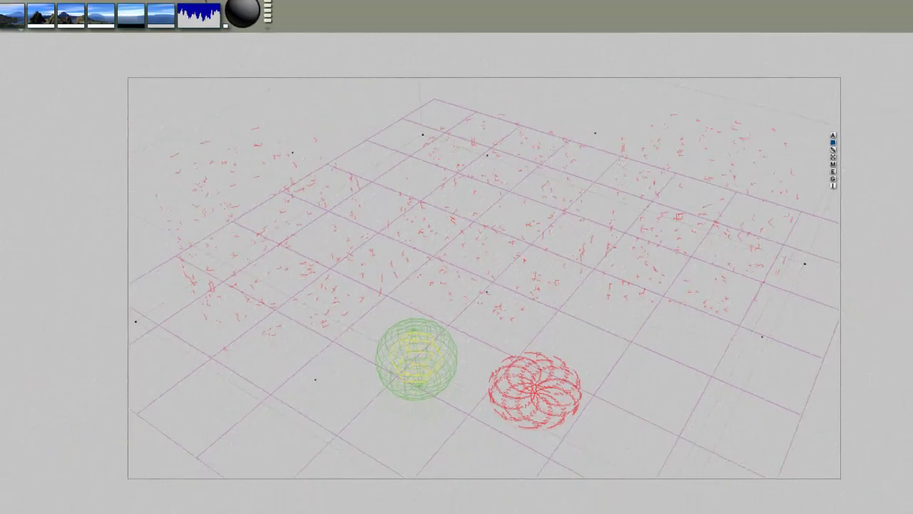
left_click(29, 214)
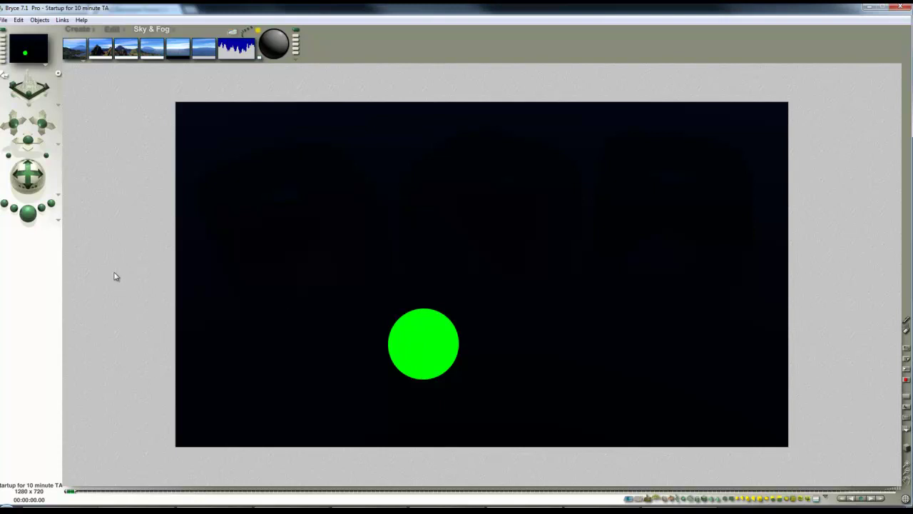
Step: Set Render Options to Premium with True Ambience, Uniform Scenes (Grid) and Reflection Correction off
left_click(60, 222)
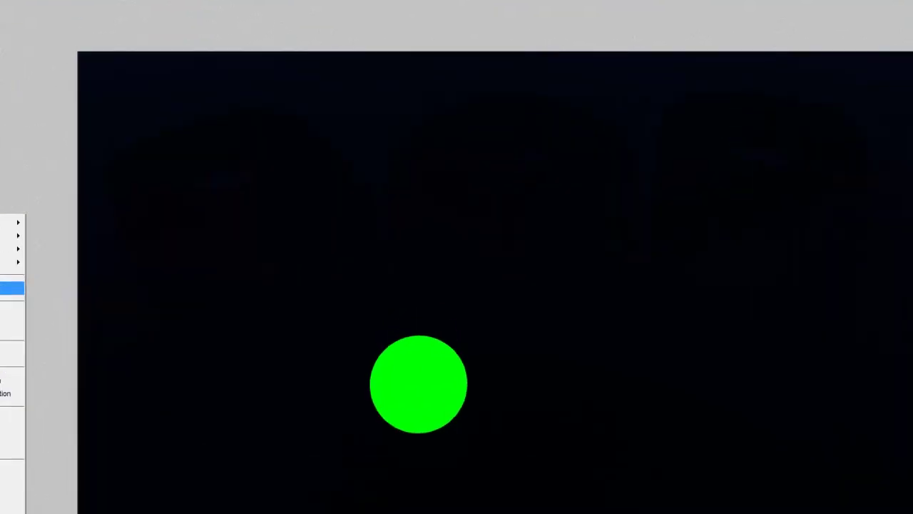
left_click(87, 273)
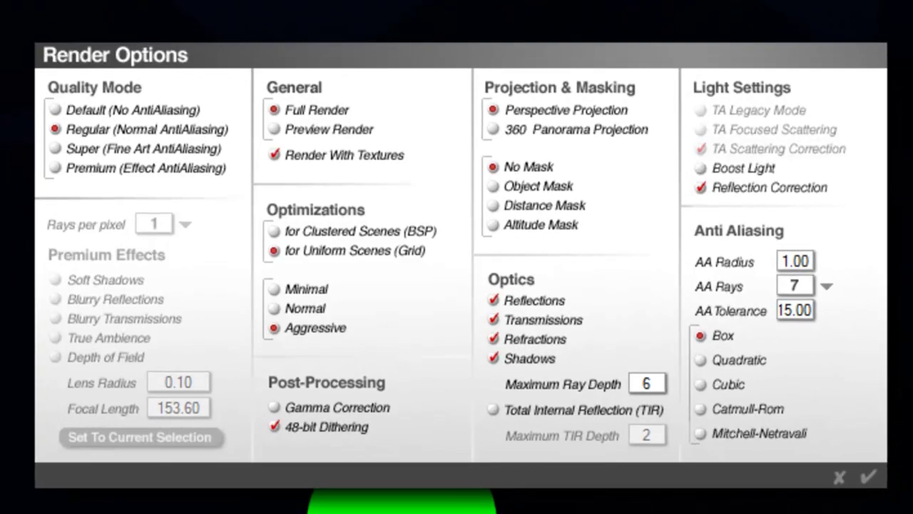
left_click(54, 168)
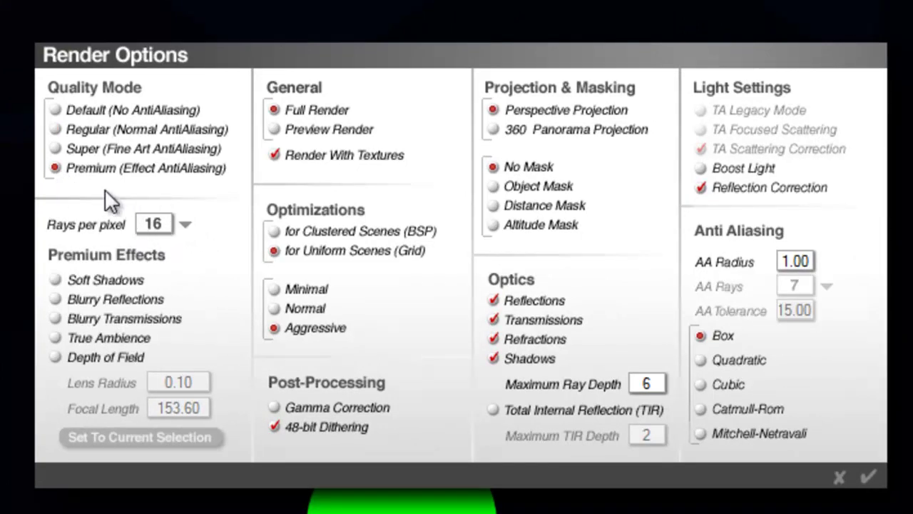
left_click(57, 337)
left_click(273, 248)
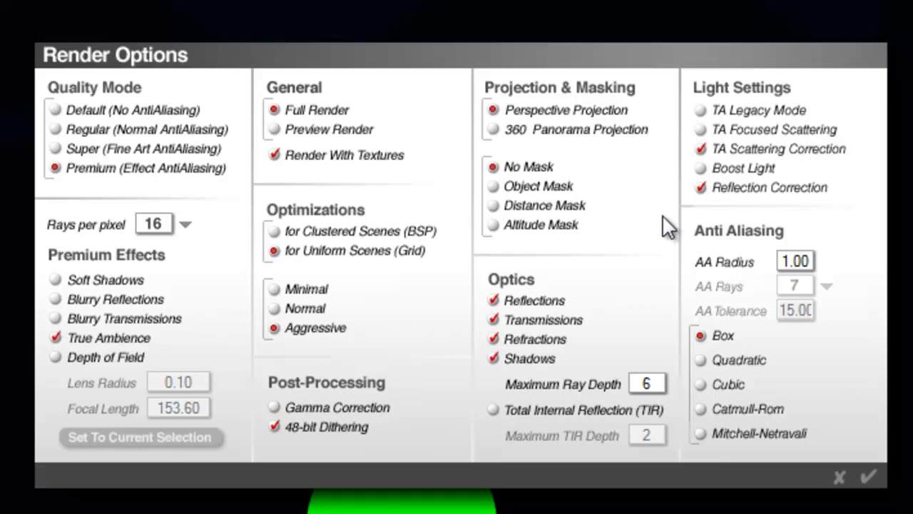
left_click(701, 188)
left_click(867, 476)
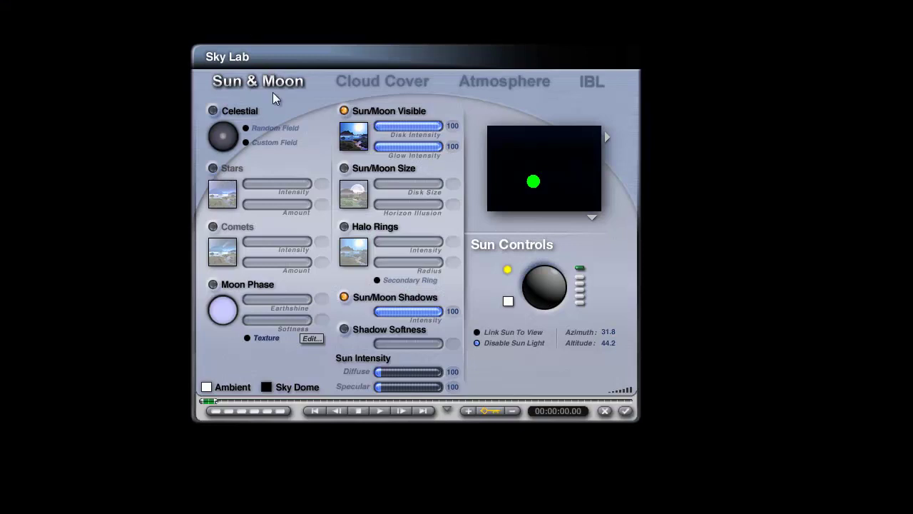
Step: Re-enable the sun light and render the sunlit cubes and sphere with Ctrl+R
left_click(477, 343)
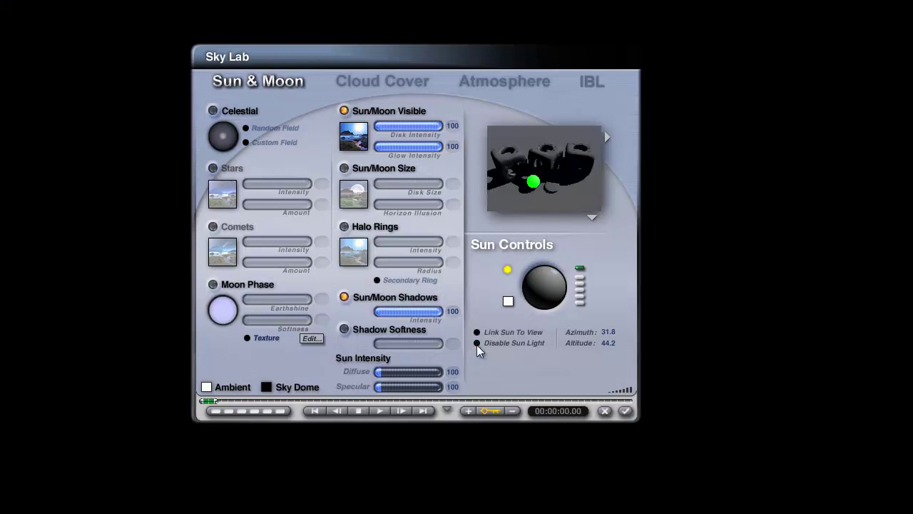
left_click(626, 412)
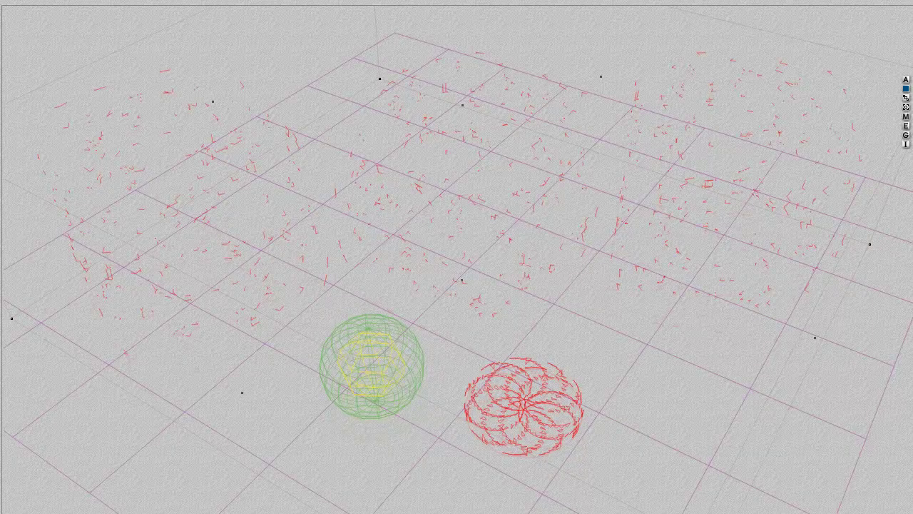
key("ctrl+r")
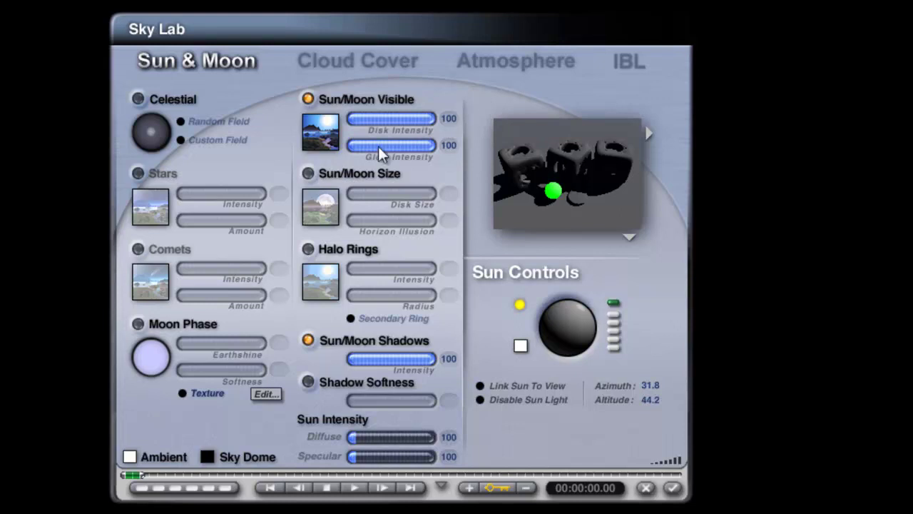
Step: Hide the sun disk and set IBL to an HDRI image rendered from the sky at resolution 600
left_click(308, 99)
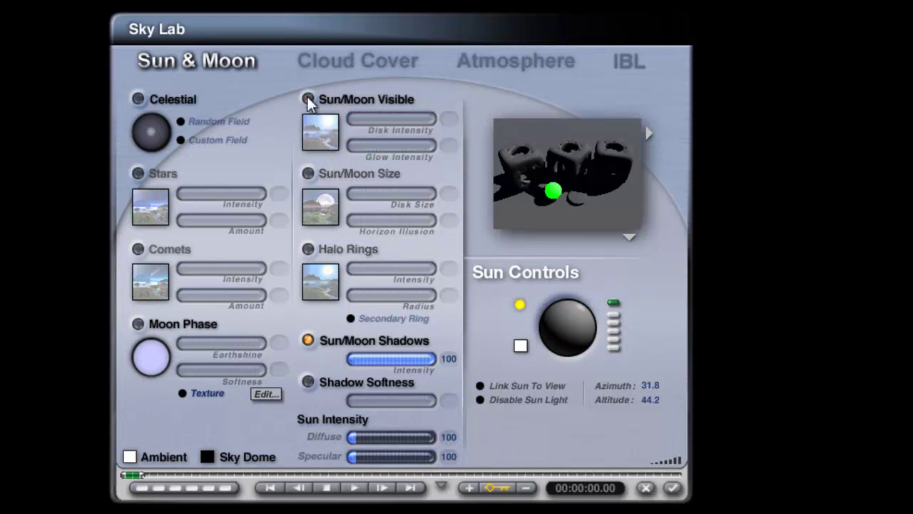
left_click(622, 62)
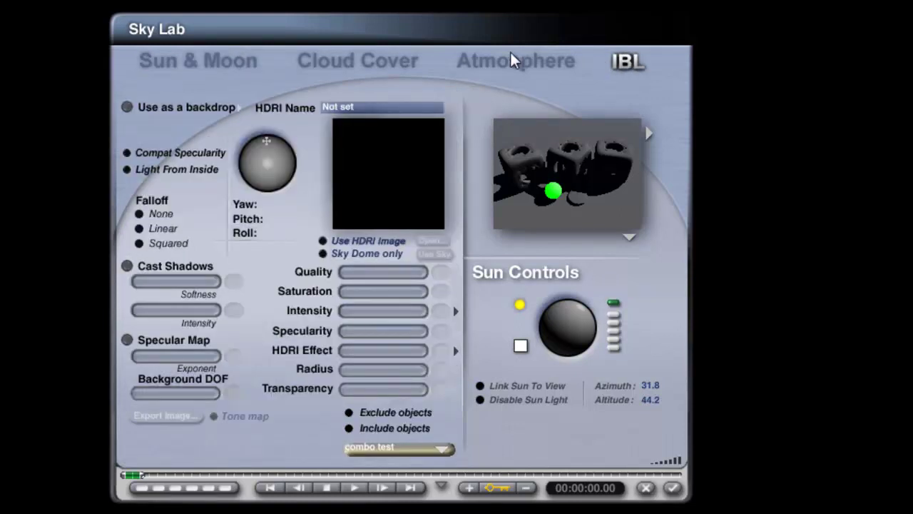
left_click(324, 242)
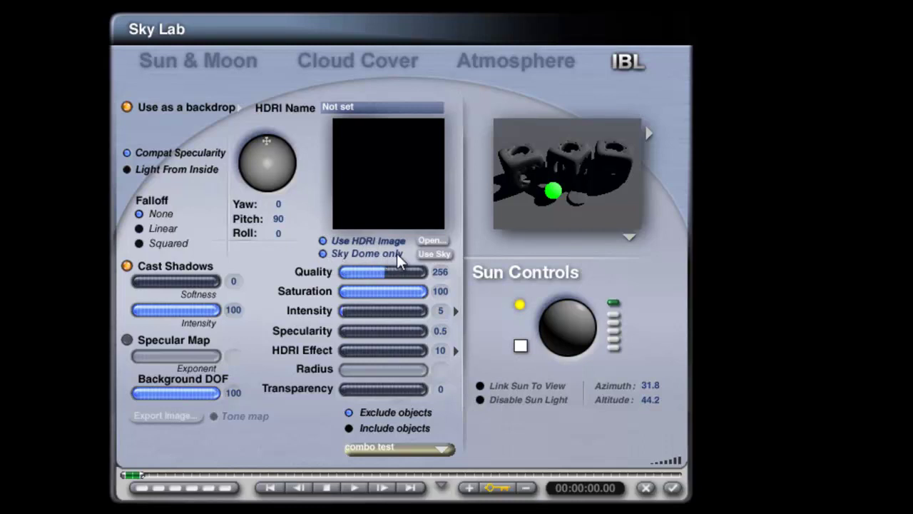
left_click(431, 255)
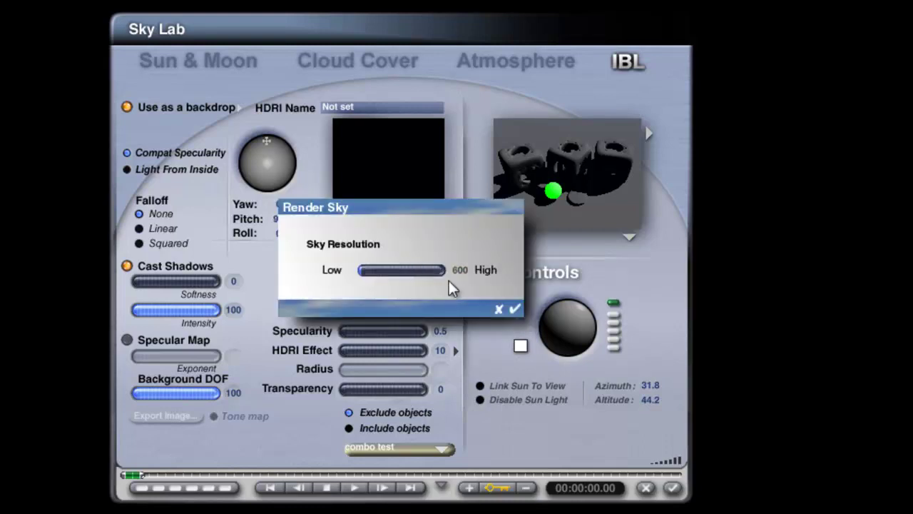
left_click(516, 308)
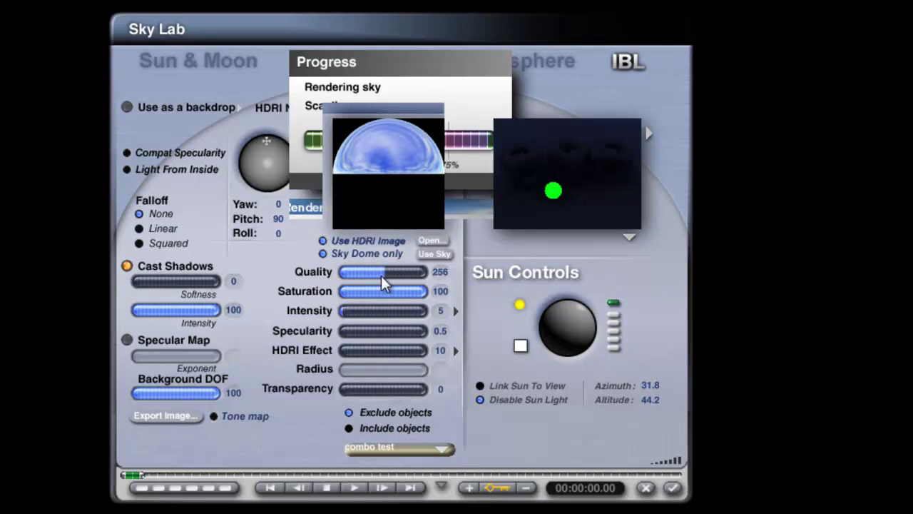
Step: Lower IBL Quality from 256 to 16 and set HDRI Effect to 50
left_click_drag(380, 276, 345, 275)
left_click(456, 350)
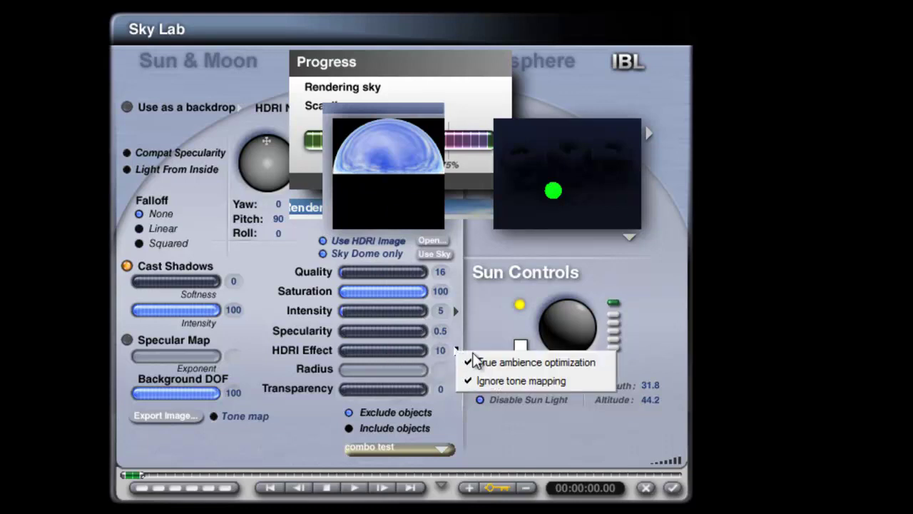
left_click(593, 363)
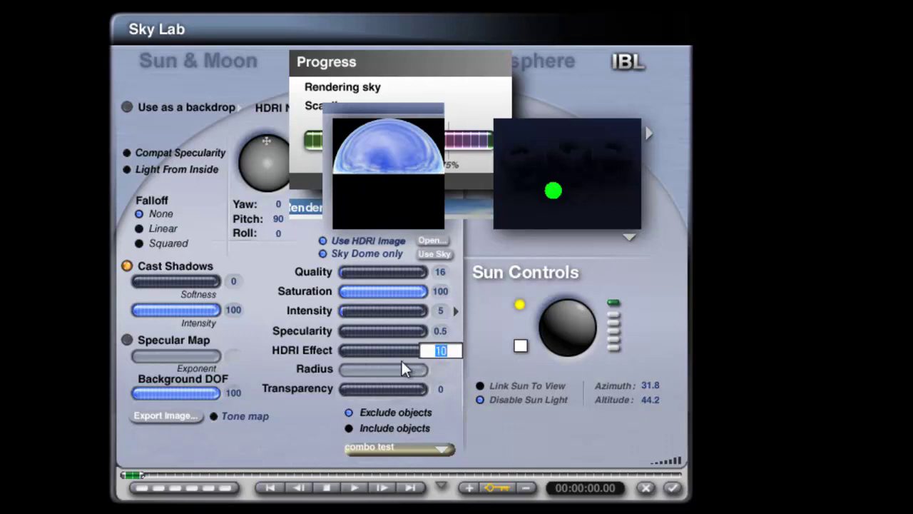
type("5")
key("Return")
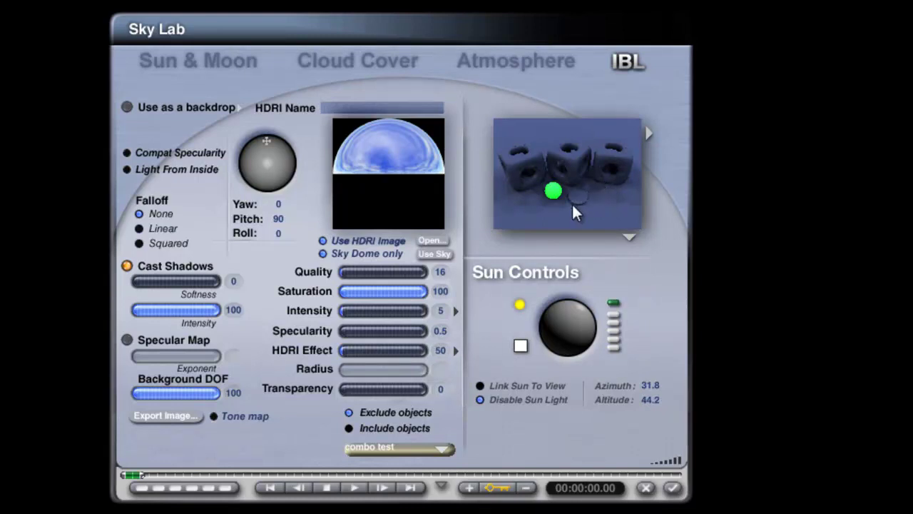
Step: Turn on Sun/Moon Visible so the sun disk shows, then close Sky Lab
left_click(239, 64)
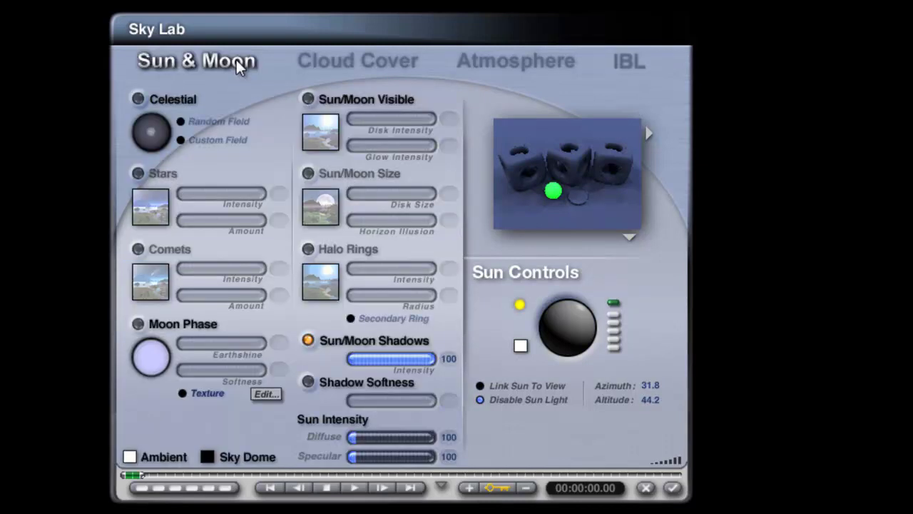
left_click(308, 99)
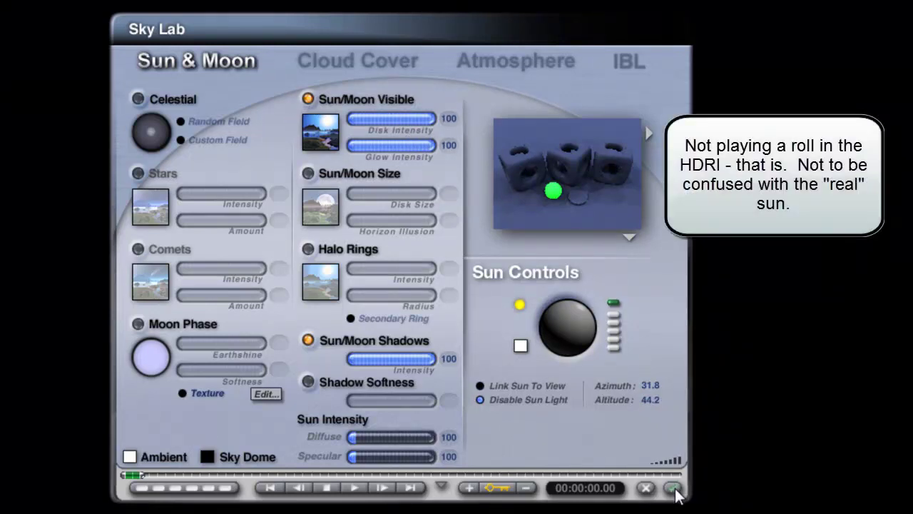
left_click(618, 60)
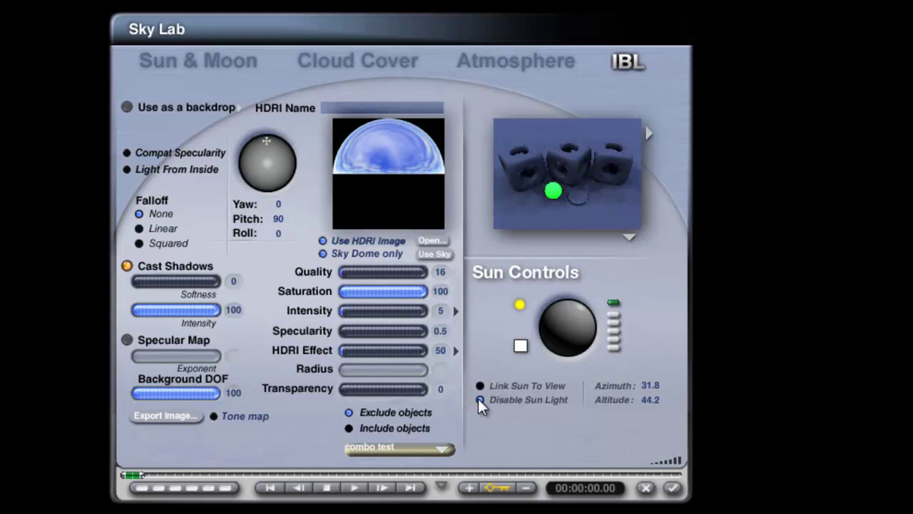
left_click(672, 488)
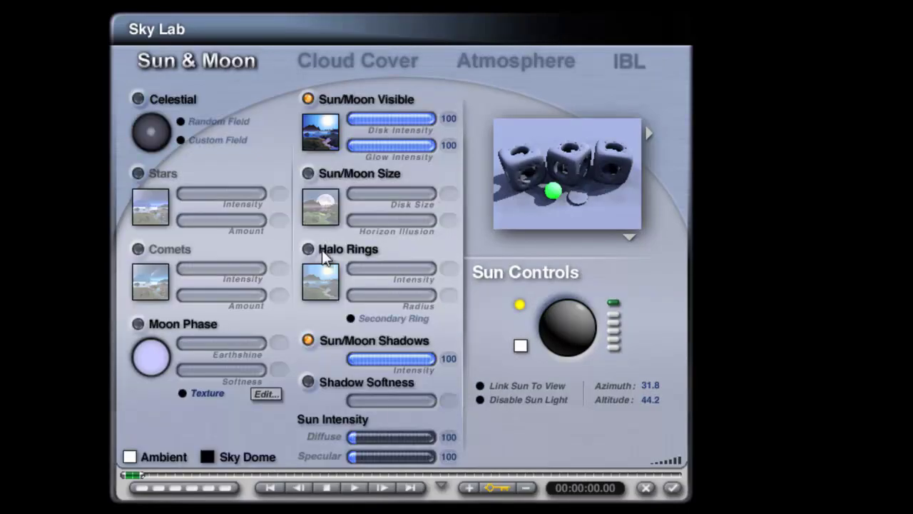
Step: Set the sun's Diffuse intensity to 50 and apply the Sky Lab settings
type("50")
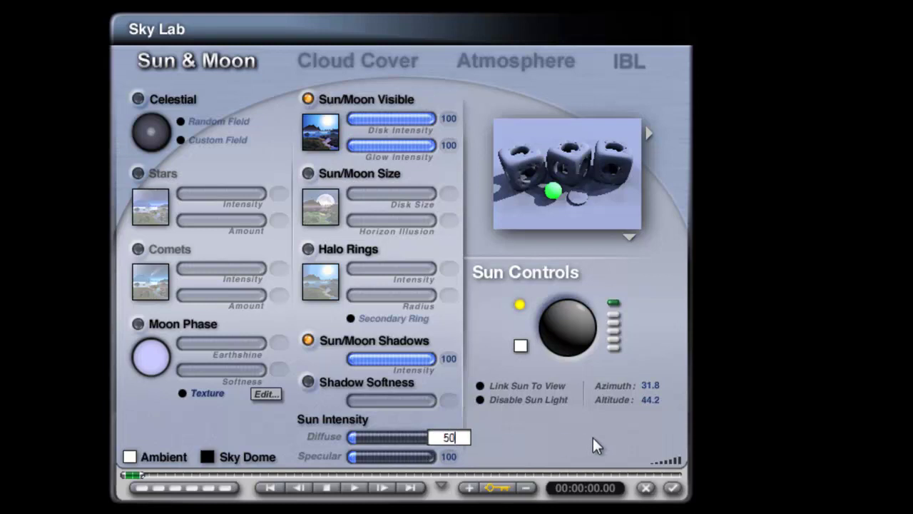
key("Return")
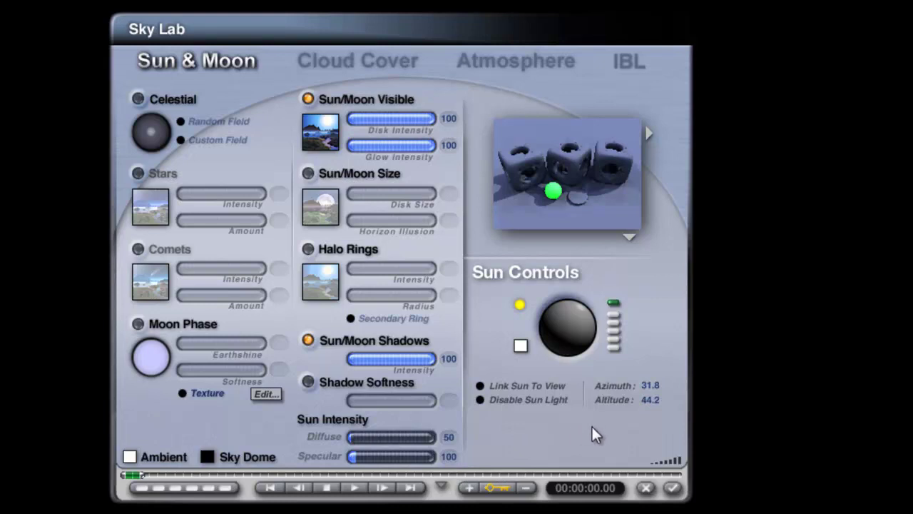
left_click(672, 488)
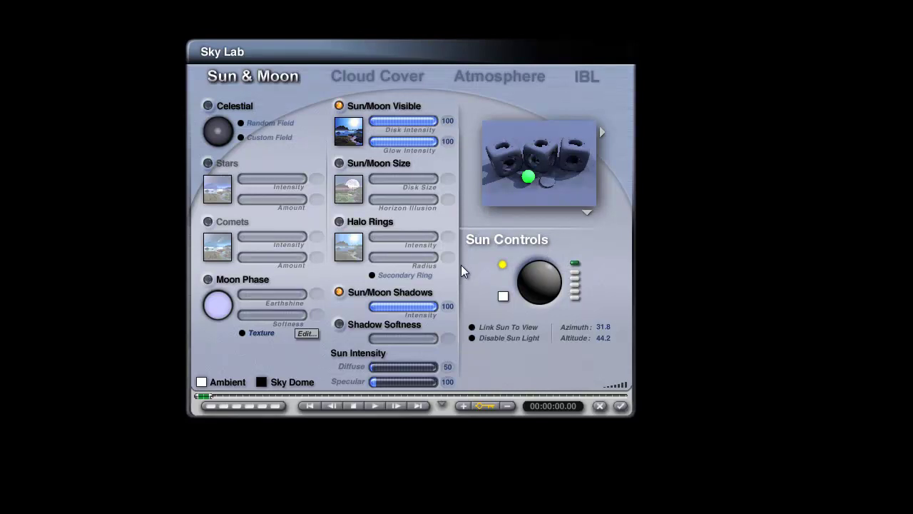
Step: Set the IBL HDRI Effect to 25 and drag Saturation down to 0
left_click(586, 76)
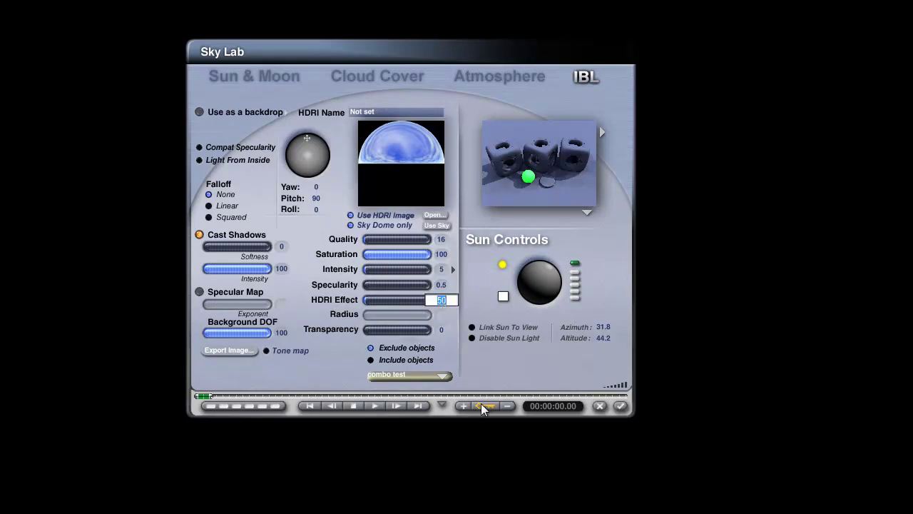
type("25")
key("Return")
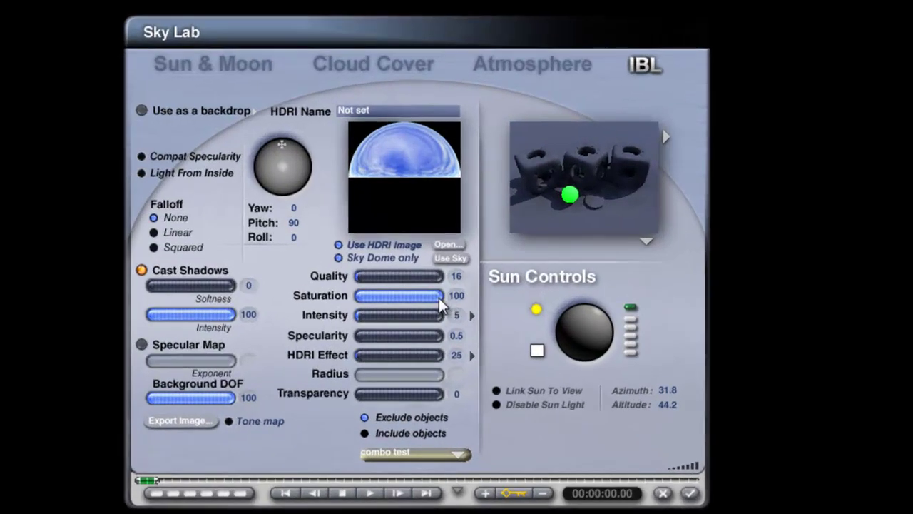
left_click(437, 298)
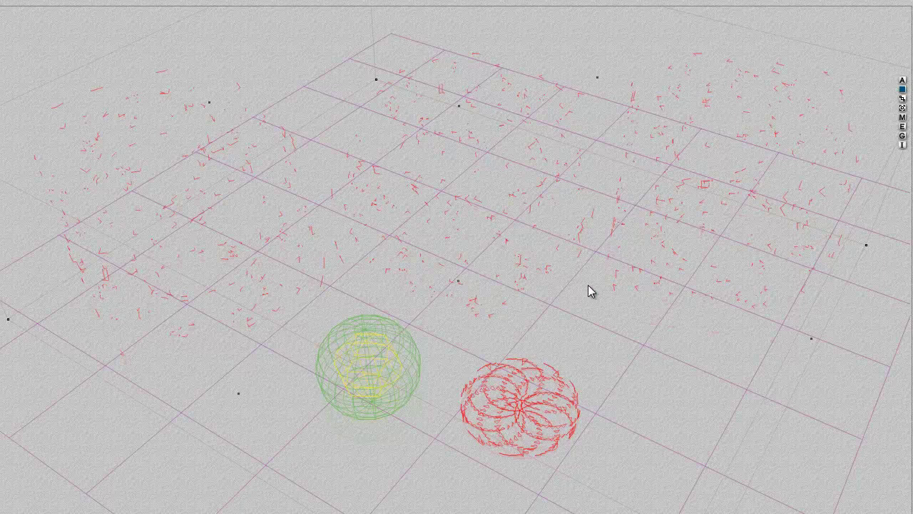
Step: Select Sphere 3 and change its material to Additive in Materials Lab
right_click(401, 345)
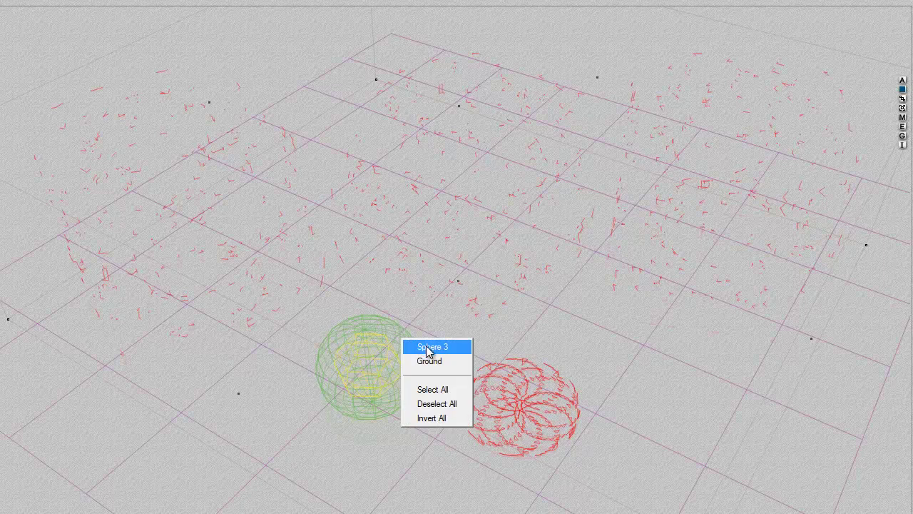
left_click(429, 348)
left_click(452, 433)
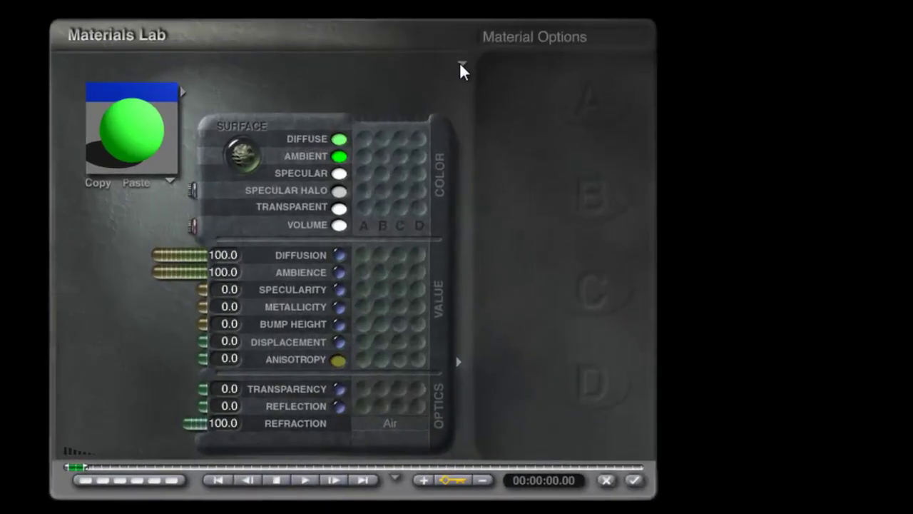
left_click(461, 66)
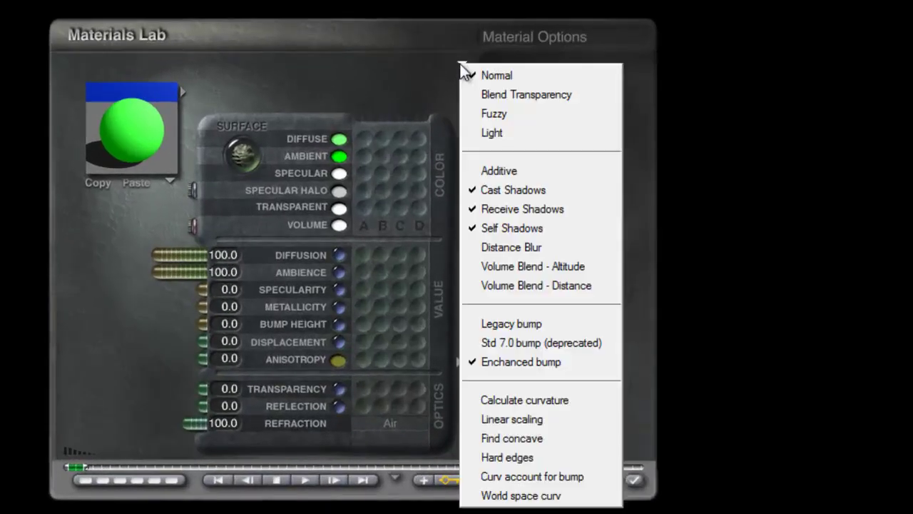
left_click(492, 171)
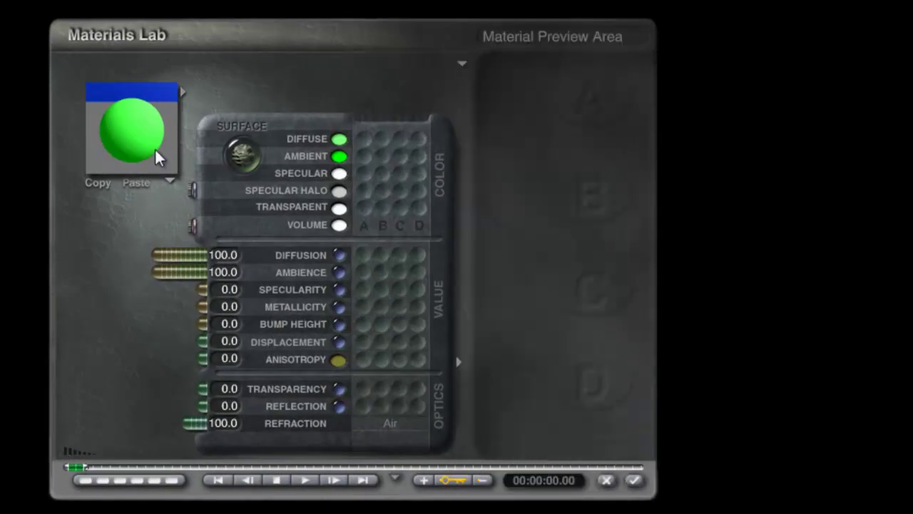
left_click(634, 480)
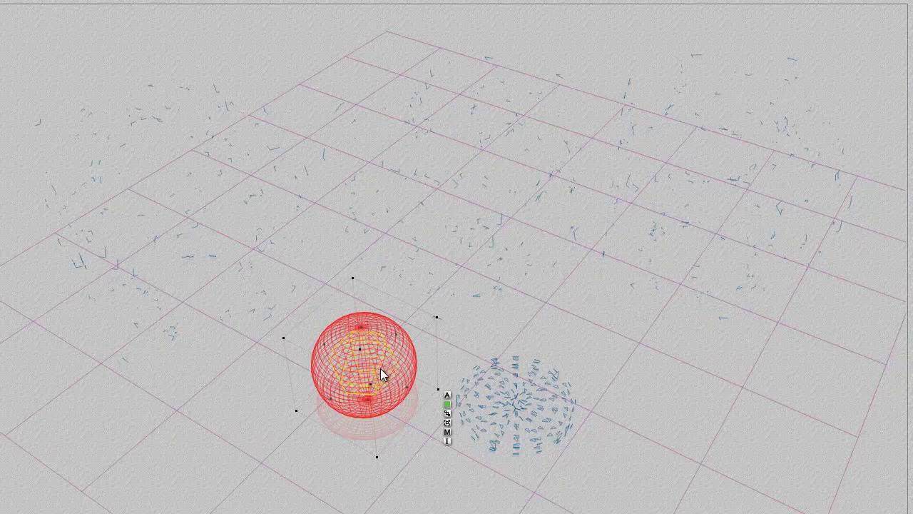
Step: Select Radial Light 1 inside the sphere and lower its intensity from 15 to 5
right_click(383, 372)
left_click(410, 391)
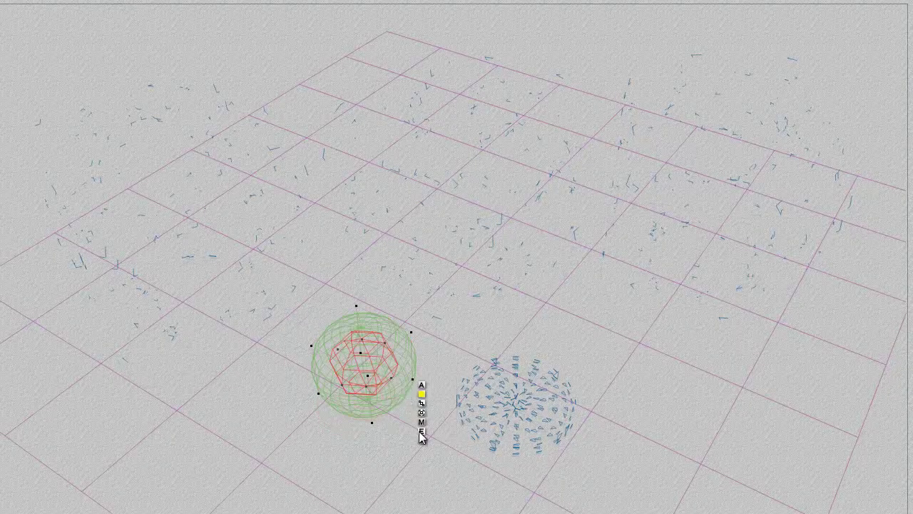
left_click(421, 433)
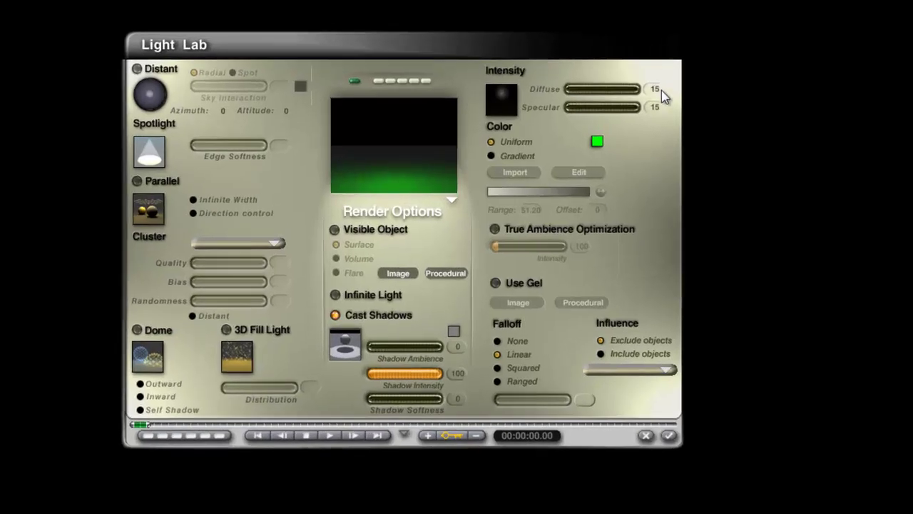
left_click(634, 96)
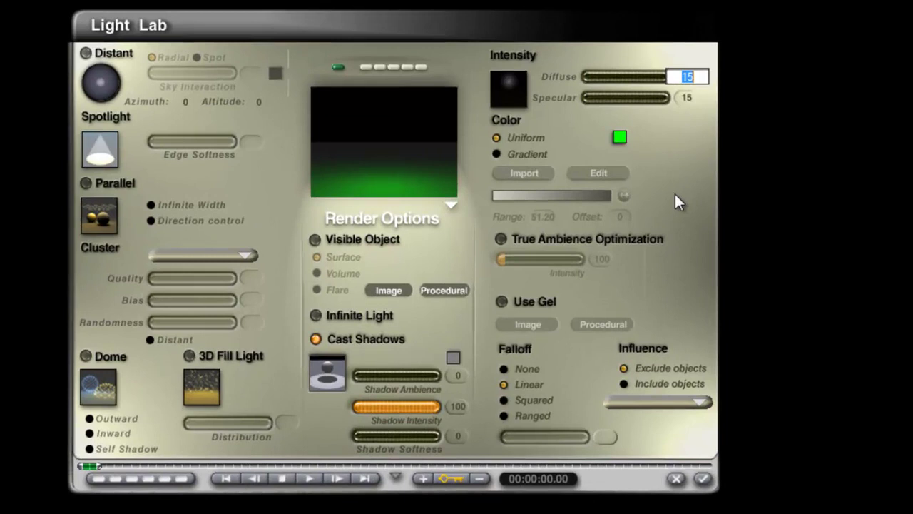
type("5")
key("Return")
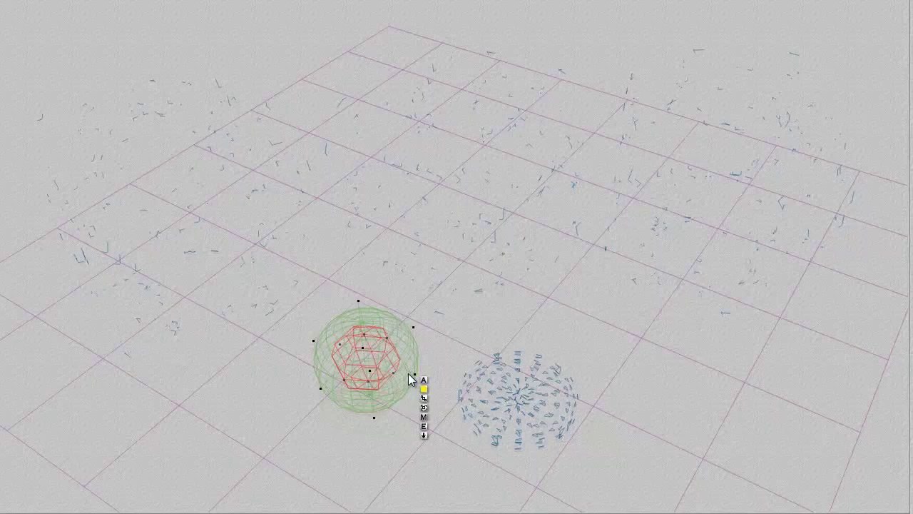
Step: Set the radial light's Shadow Softness to 100 and apply the change
left_click(423, 426)
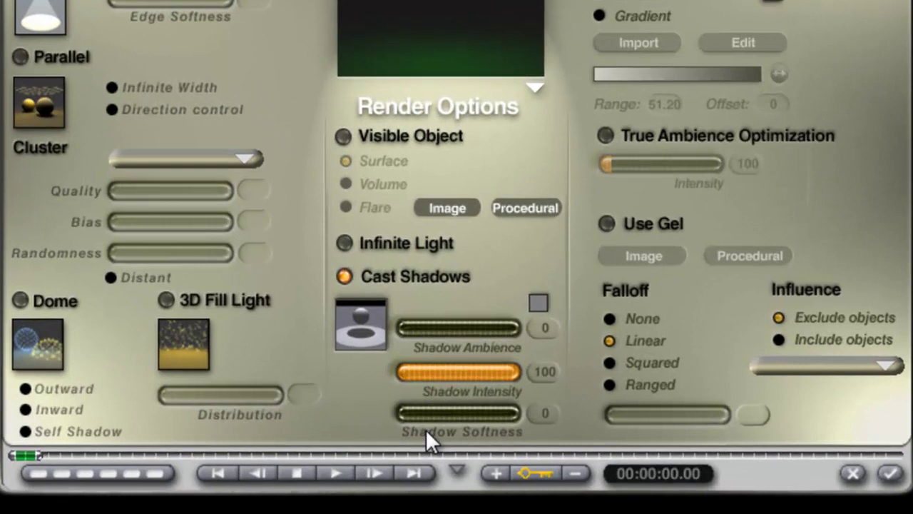
left_click_drag(397, 372, 448, 379)
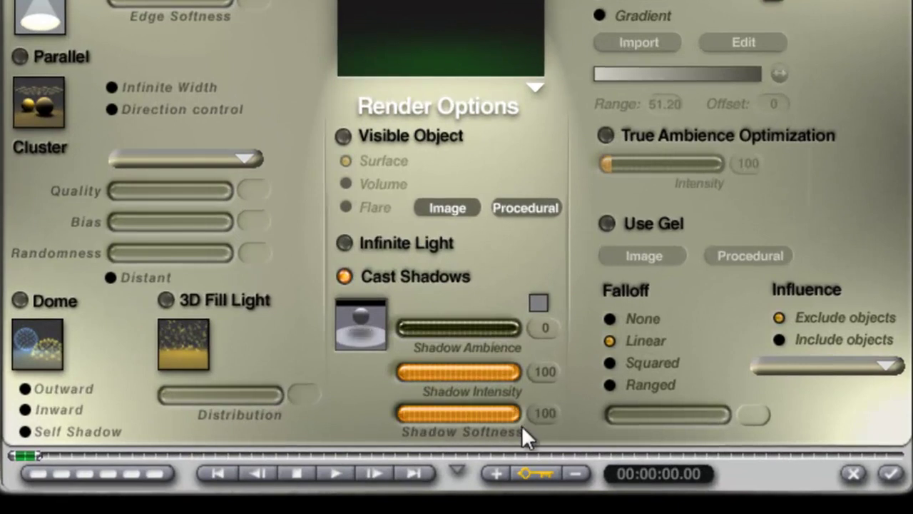
left_click(890, 473)
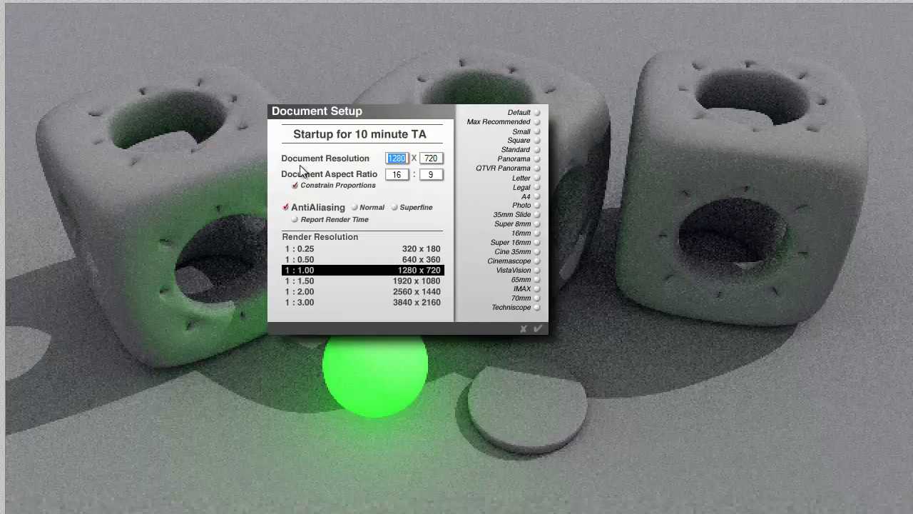
Step: Set the document width to 750 and raise Rays per pixel to 64 in Render Options
type("750")
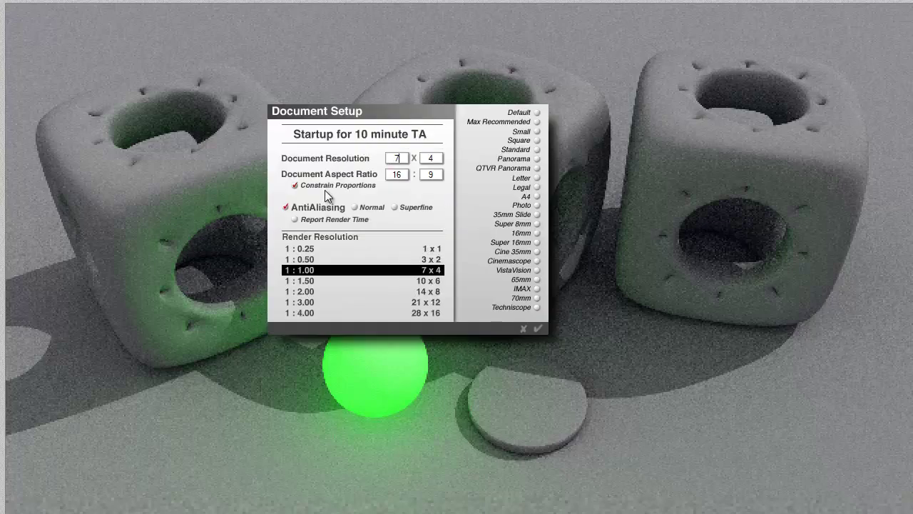
left_click(538, 328)
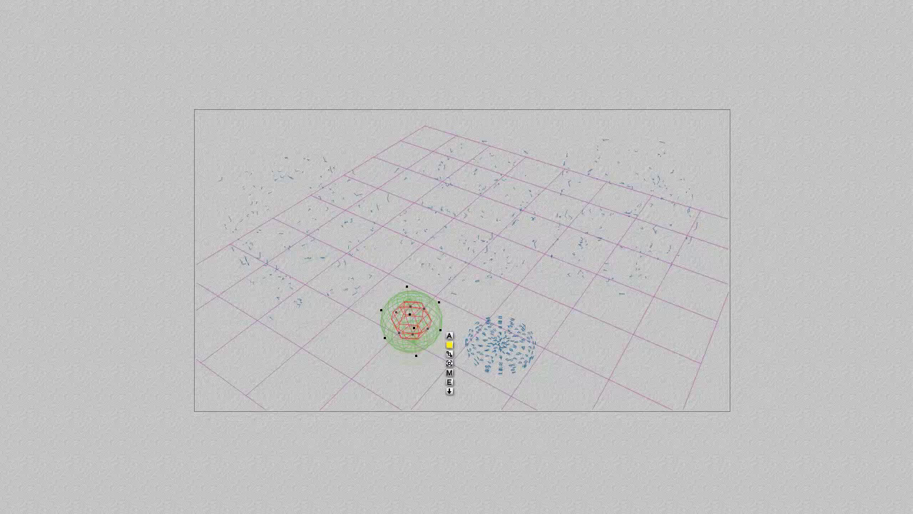
key("ctrl+shift+r")
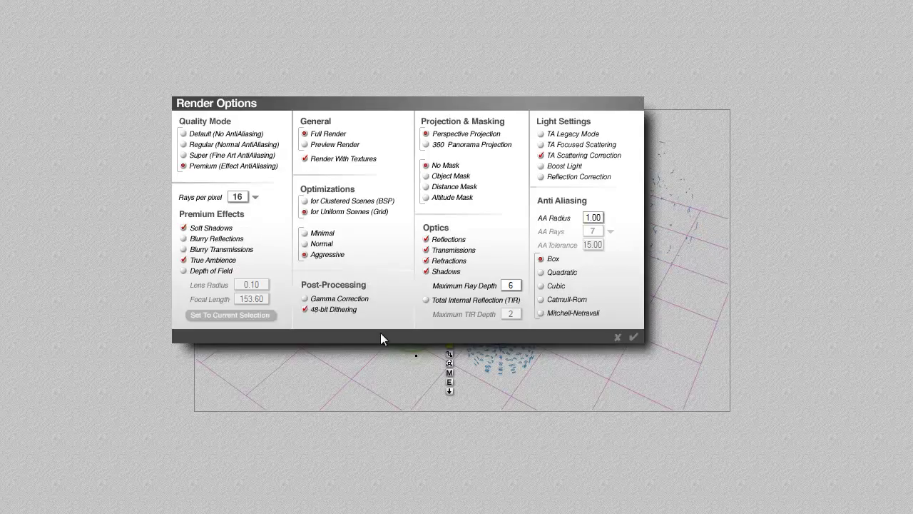
left_click(255, 196)
left_click(265, 265)
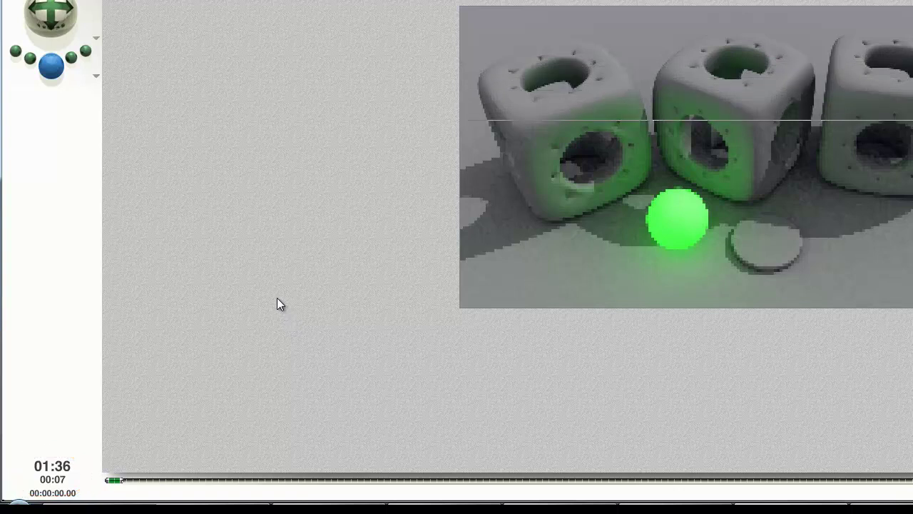
Step: Set Rays per pixel to 256 in Render Options and start a fresh render
left_click(96, 75)
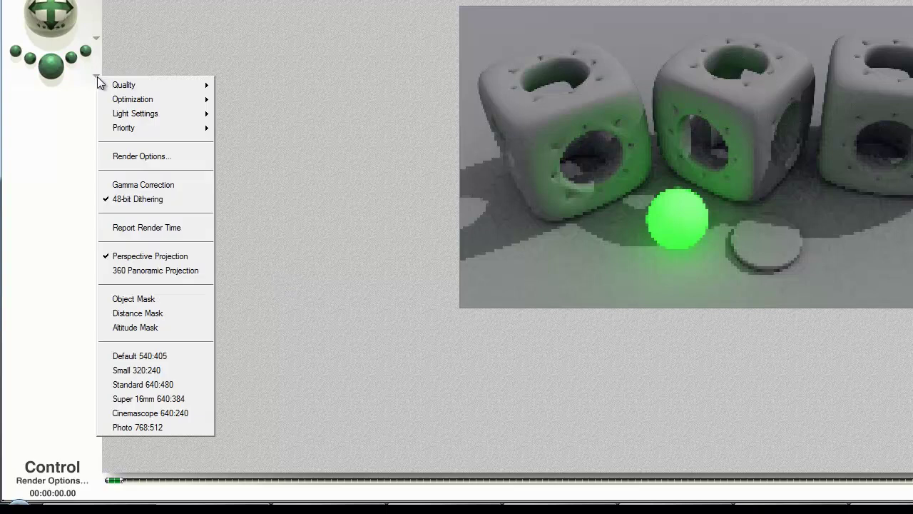
left_click(136, 156)
left_click(521, 94)
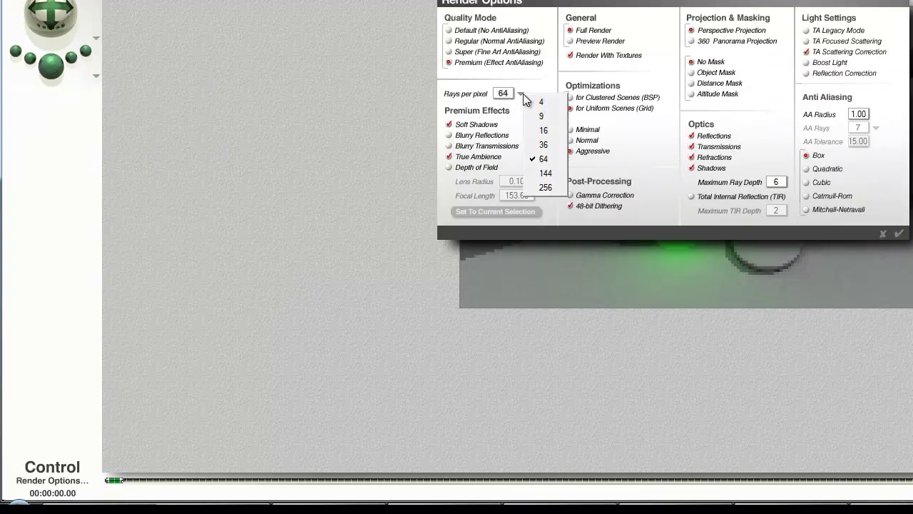
left_click(547, 187)
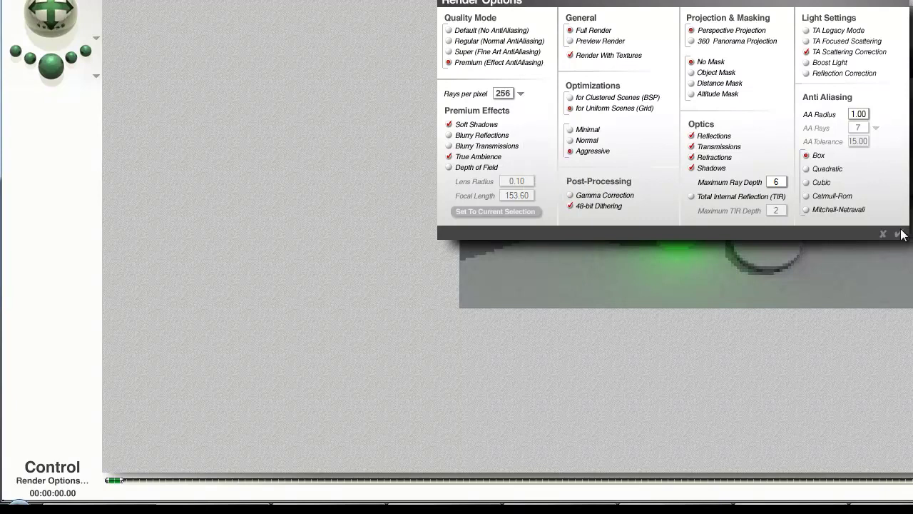
left_click(898, 234)
left_click(57, 80)
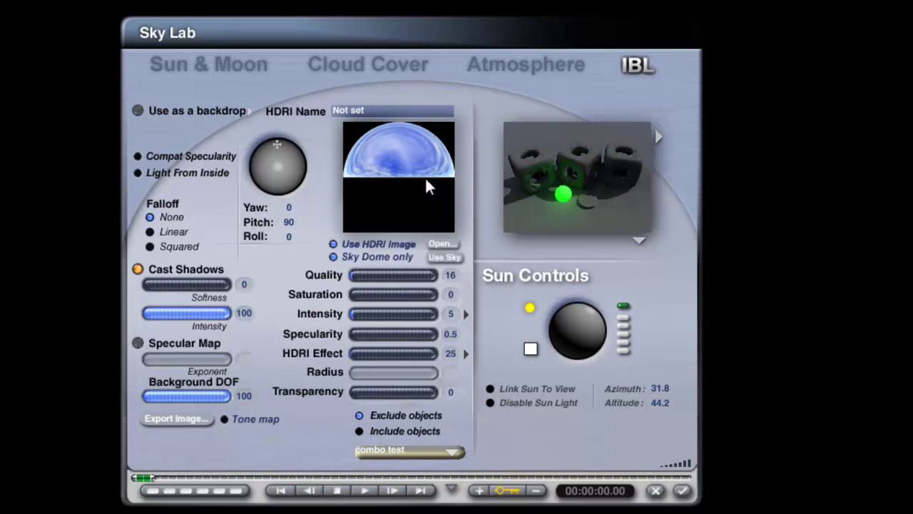
Step: Accept the Sky Lab settings to get back to the wireframe scene view
left_click(682, 491)
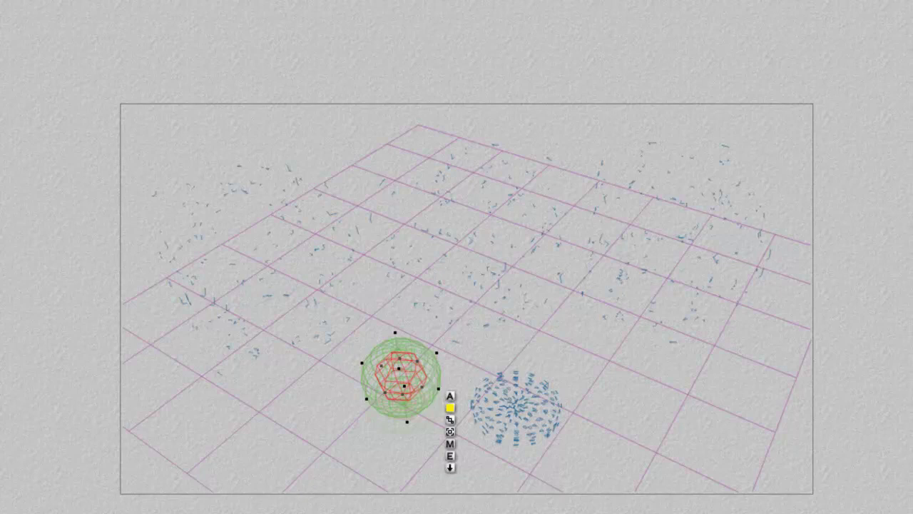
Step: Set the render Quality Mode to Regular (Normal AntiAliasing)
left_click(4, 327)
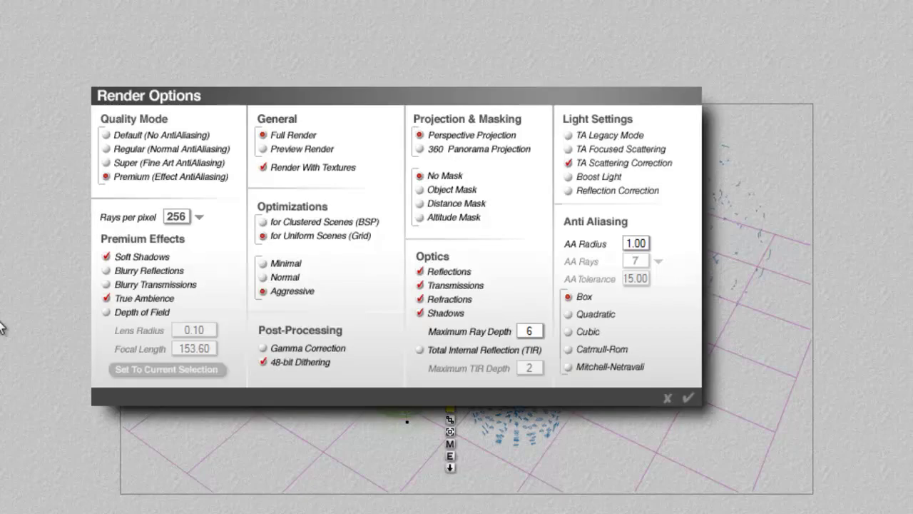
left_click(120, 148)
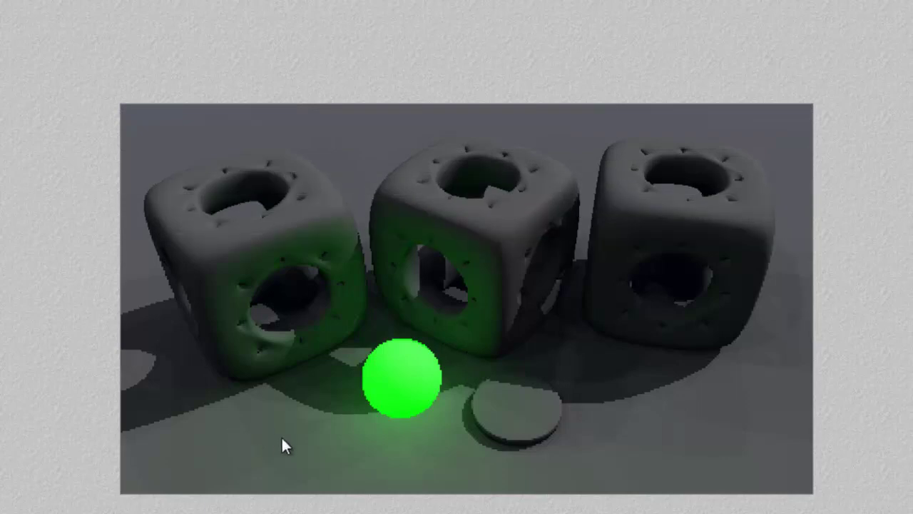
Step: Set the sphere light's Shadow Softness to 0 in Light Lab and re-render
left_click(421, 439)
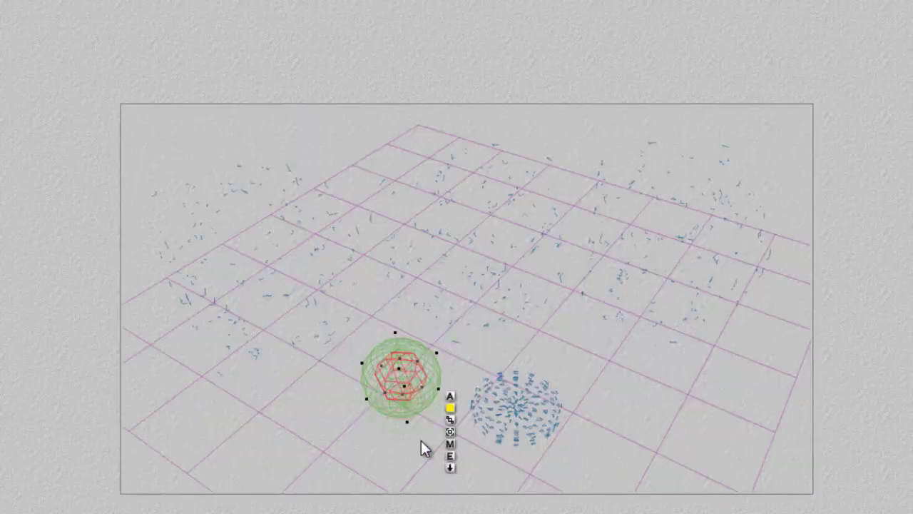
left_click(452, 459)
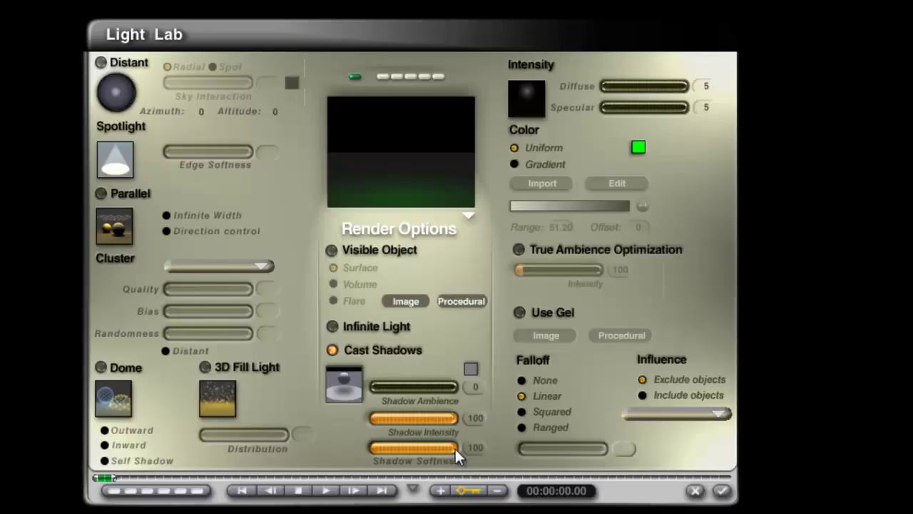
left_click_drag(454, 449, 372, 446)
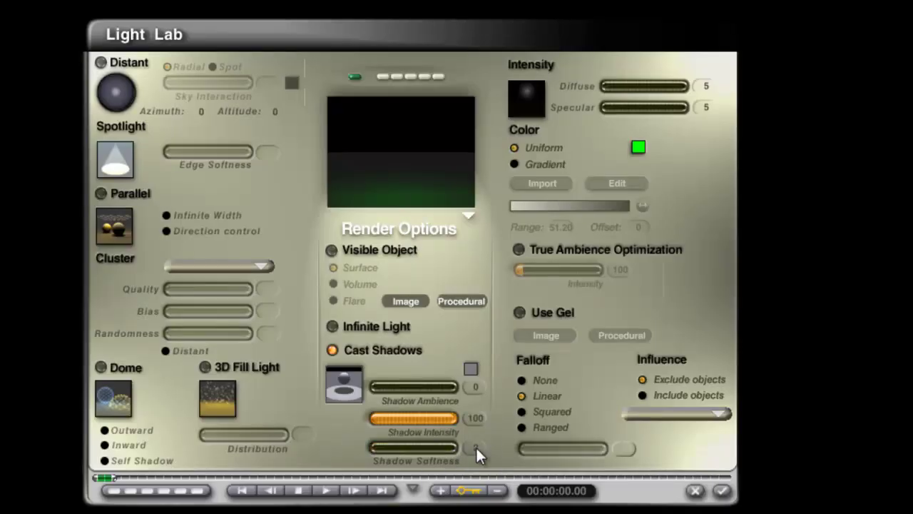
type("0")
key("Return")
left_click(722, 490)
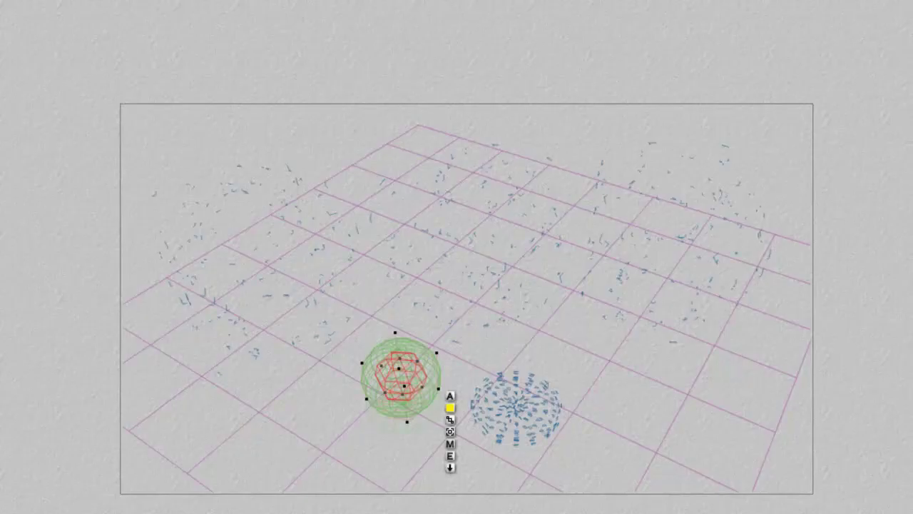
key("ctrl+r")
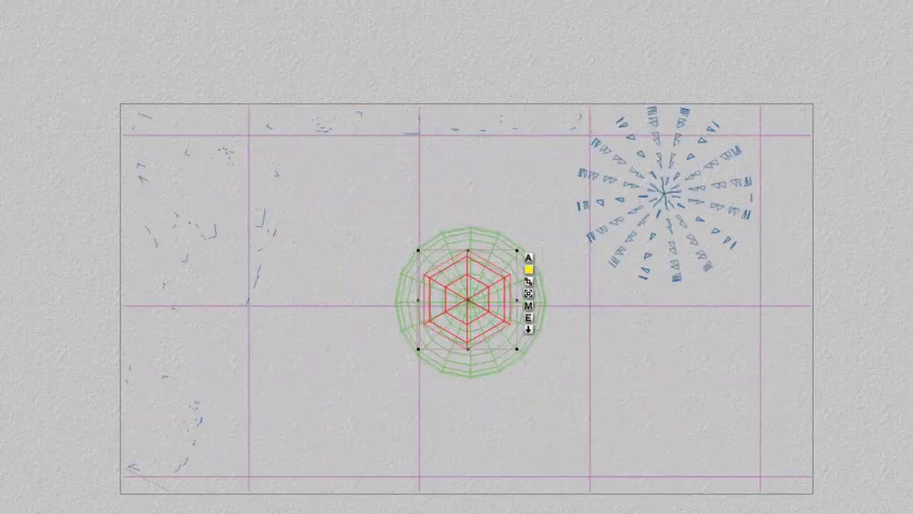
Step: Move the radial light slightly off-centre and set its Diffuse intensity to 1
left_click_drag(485, 338, 512, 311)
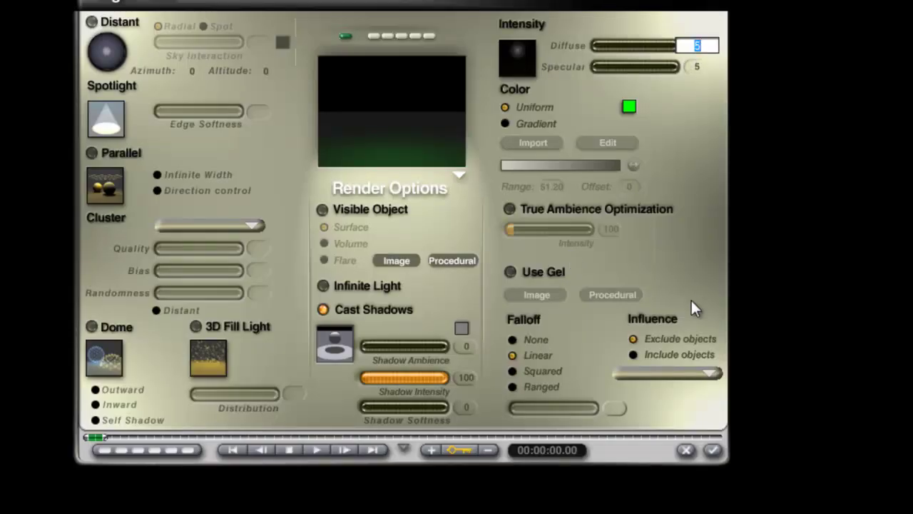
type("1")
key("Return")
Step: Close Light Lab and move another overlapping radial light up and to the left
left_click(713, 451)
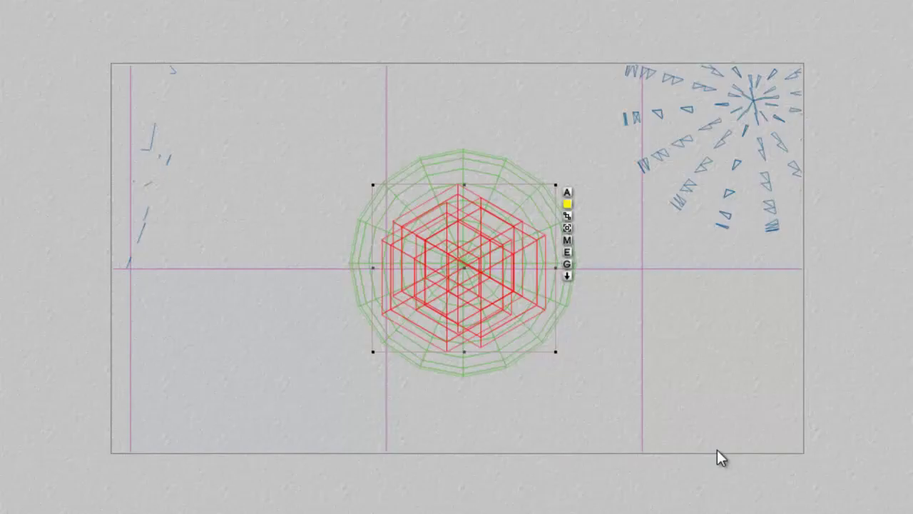
right_click(509, 297)
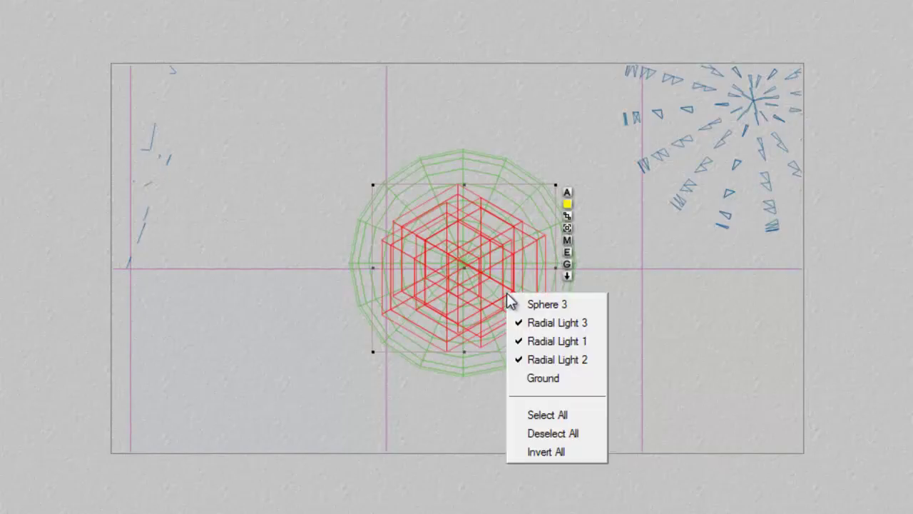
left_click(547, 338)
left_click_drag(529, 298, 509, 272)
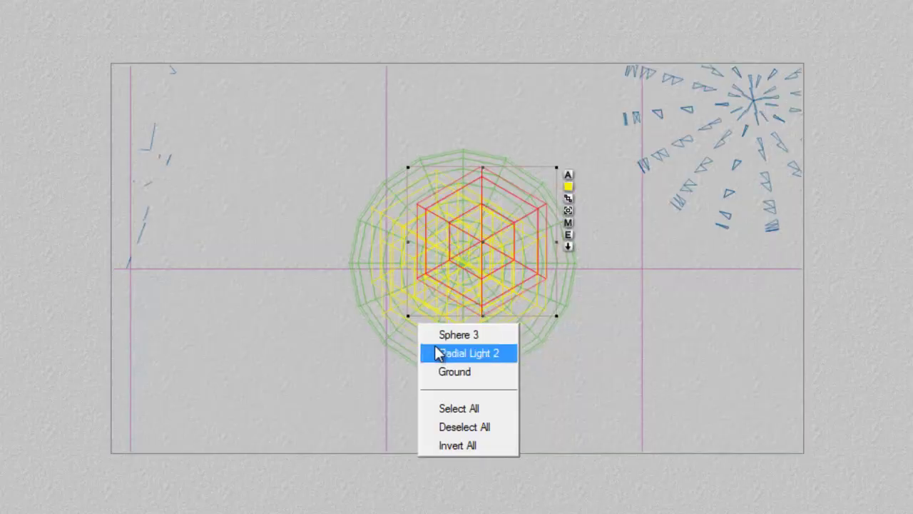
Step: Move Radial Light 2 down-left, select Radial Light 3, and switch to camera view
left_click(438, 350)
left_click_drag(445, 307, 426, 336)
right_click(508, 311)
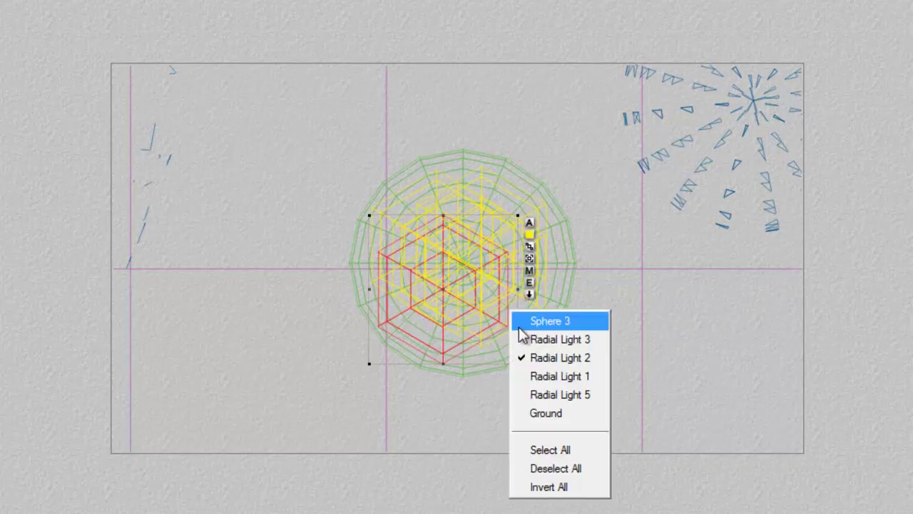
left_click(546, 339)
key("1")
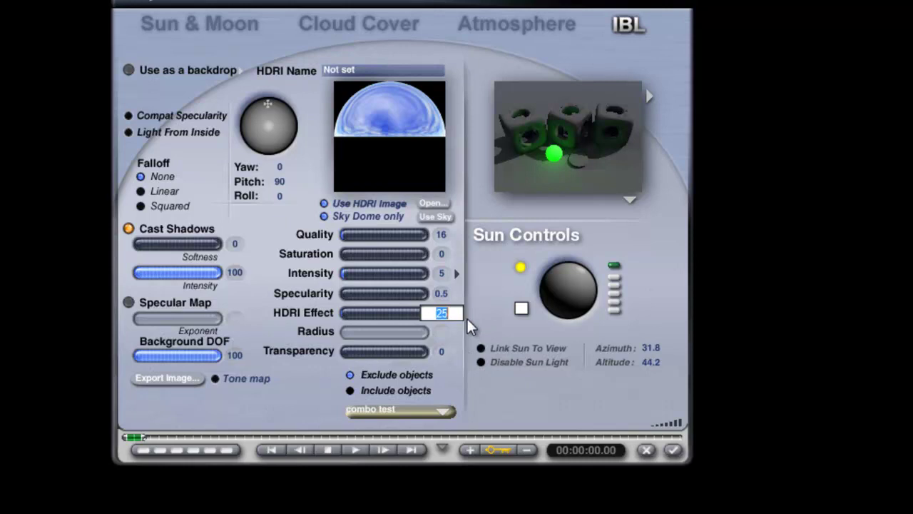
Step: Set the IBL HDRI Effect to 45, then to 55
type("45")
key("Return")
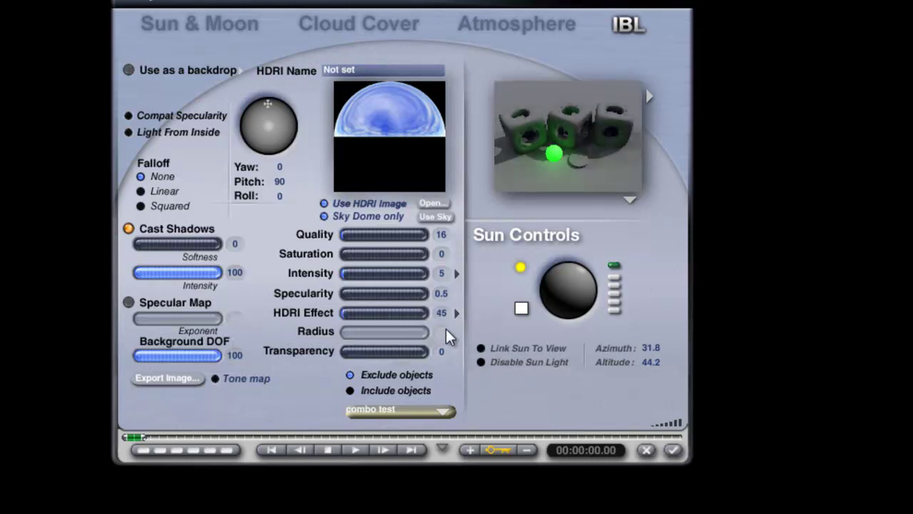
left_click(441, 313)
type("55")
key("Return")
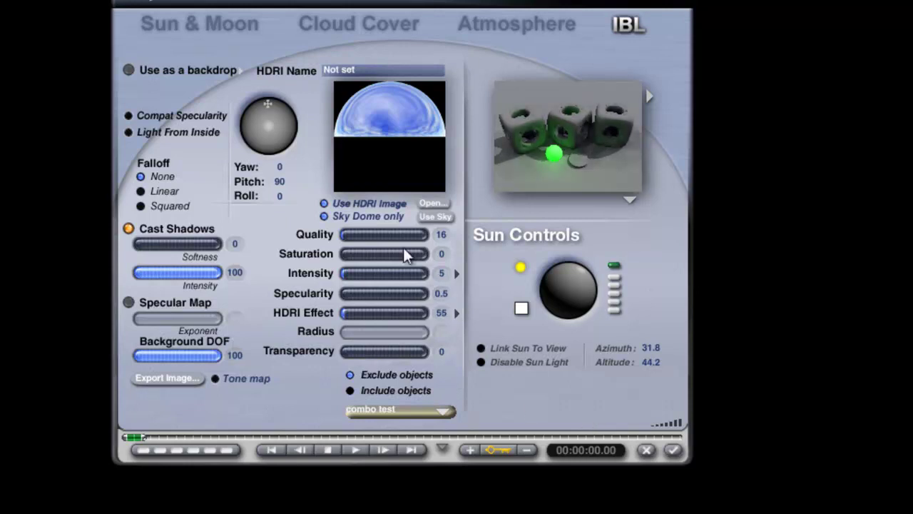
Step: Raise the IBL Quality slider to 128, then to 256
left_click_drag(361, 234, 375, 234)
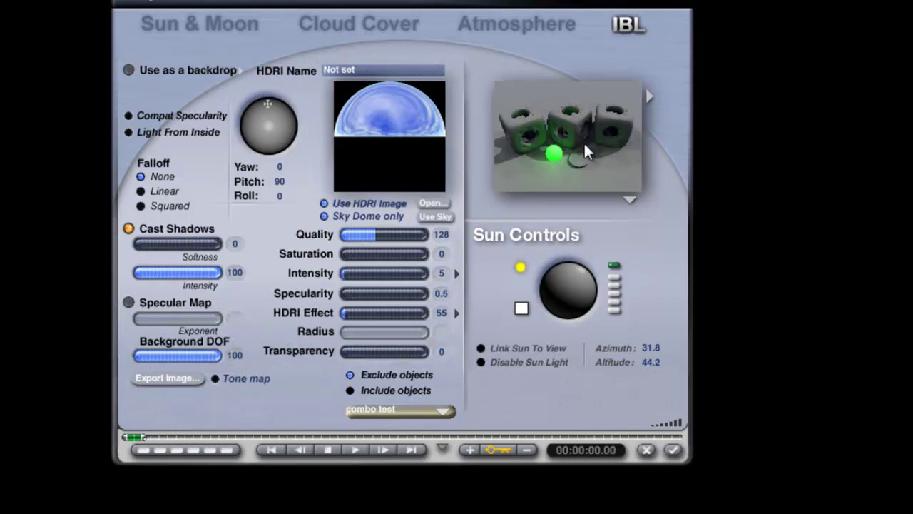
left_click(673, 450)
left_click_drag(388, 236, 427, 242)
Step: Check the Sun & Moon tab, then set the IBL Cast Shadows intensity to 50
left_click(217, 34)
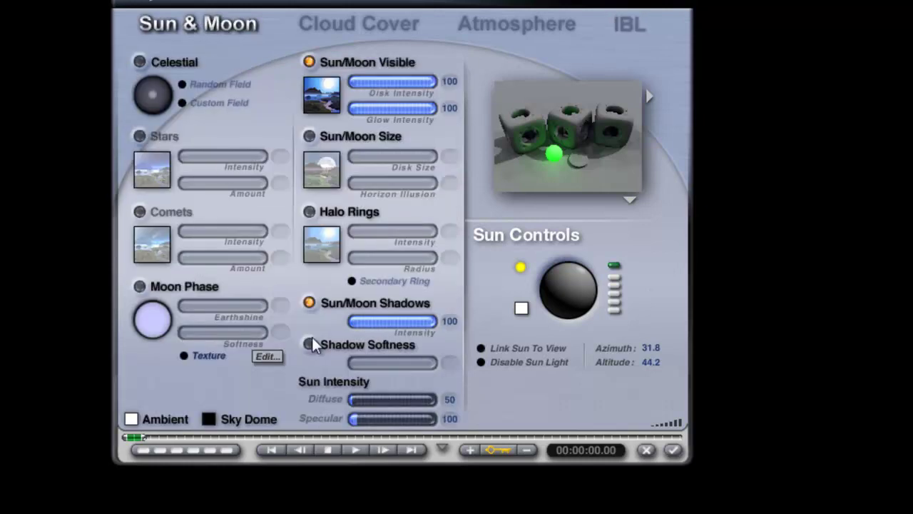
left_click(630, 29)
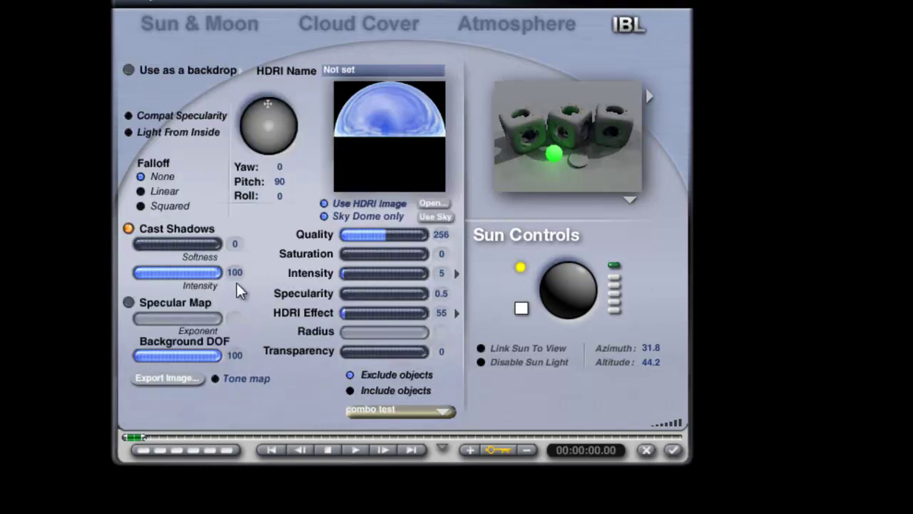
type("50")
key("Return")
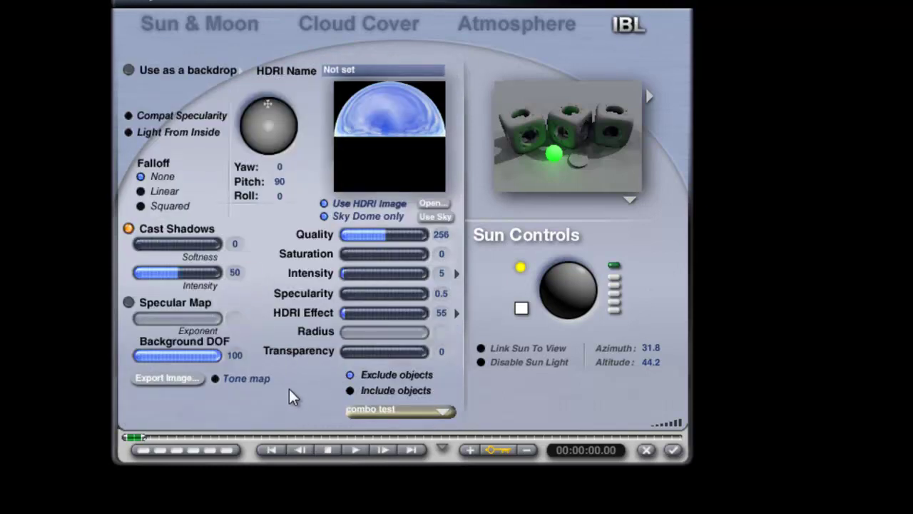